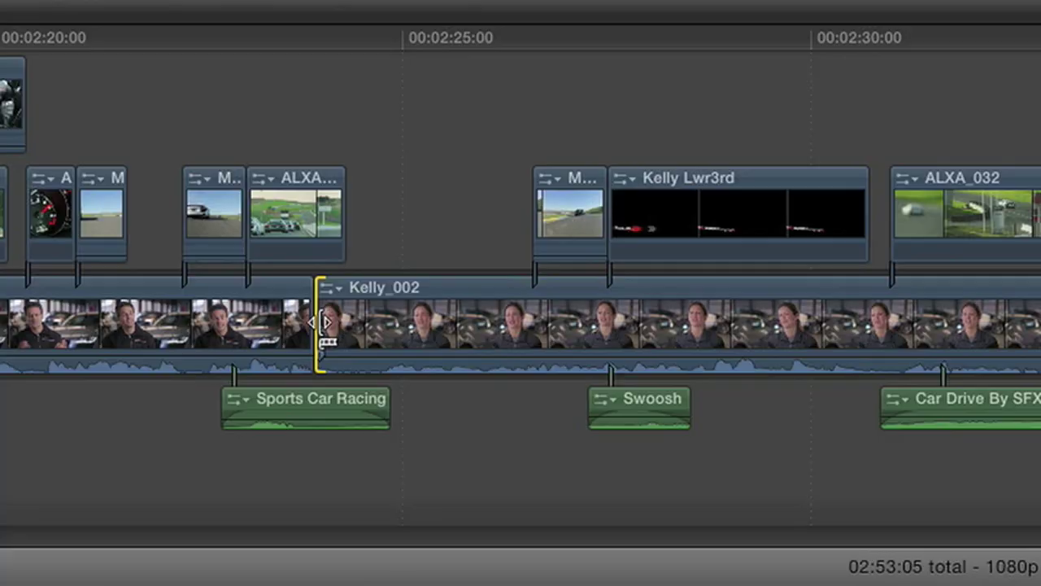
Step: Ripple-trim the start of Kelly_002 and open the audio Equalization presets
{"action": "left_click_drag", "start_coordinate": [324, 322], "coordinate": [580, 326]}
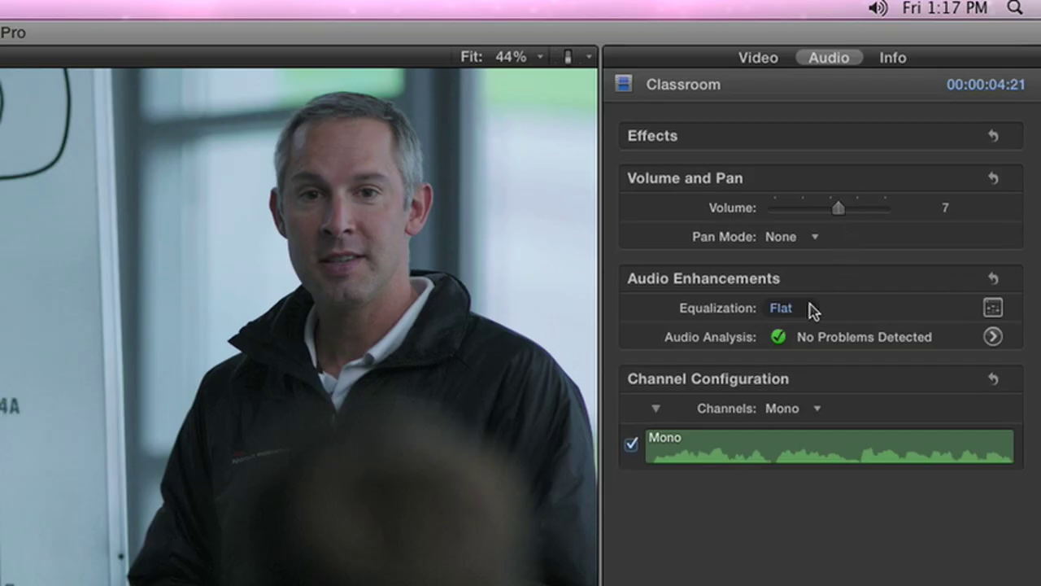
{"action": "left_click", "coordinate": [812, 309]}
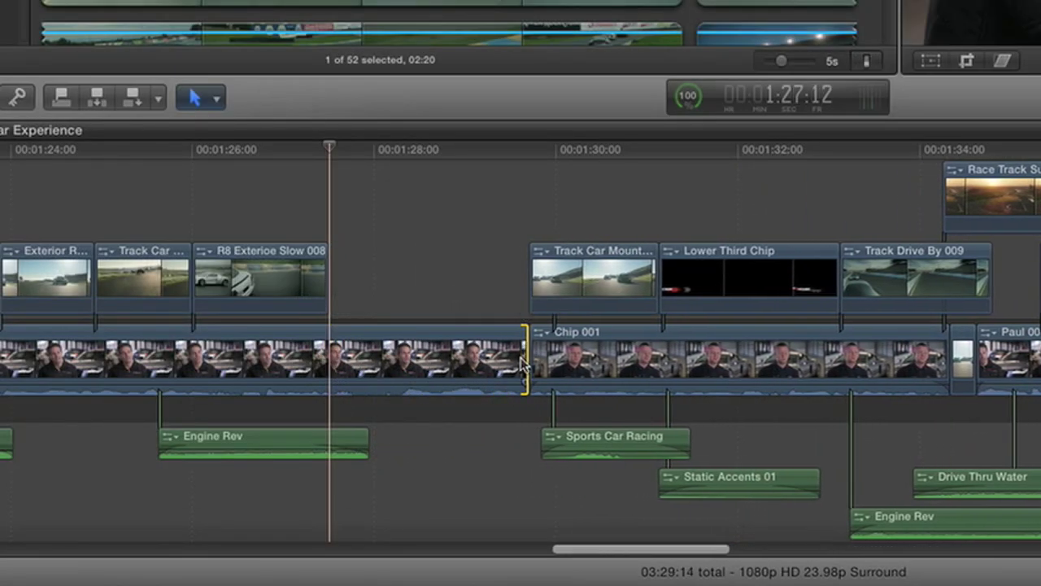
Step: Connect R8 Exterior Track at the playhead and move Paul 008 later by about +04:22
{"action": "left_click", "coordinate": [65, 98]}
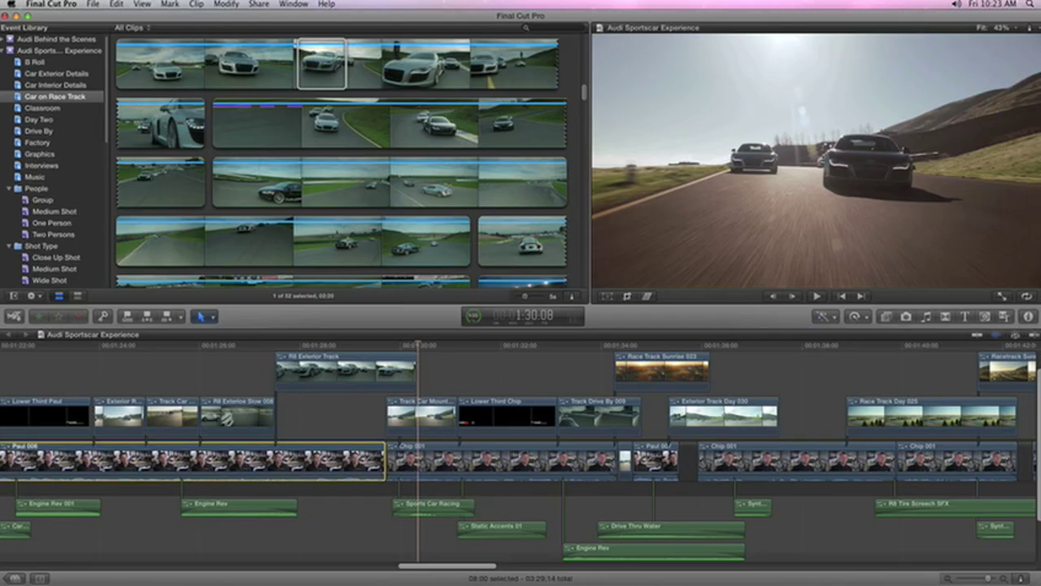
{"action": "left_click_drag", "start_coordinate": [49, 357], "coordinate": [363, 357]}
{"action": "left_click_drag", "start_coordinate": [292, 462], "coordinate": [714, 465]}
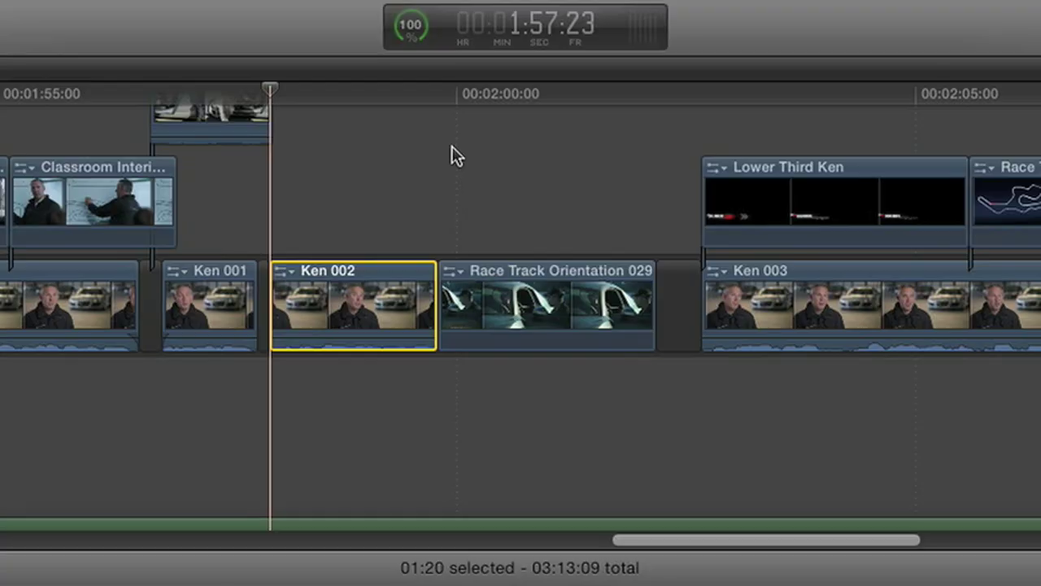
Step: Insert R8 Driver Kelly 005 at the playhead and overwrite Ken 002 with Kelly_001
{"action": "key", "text": "w"}
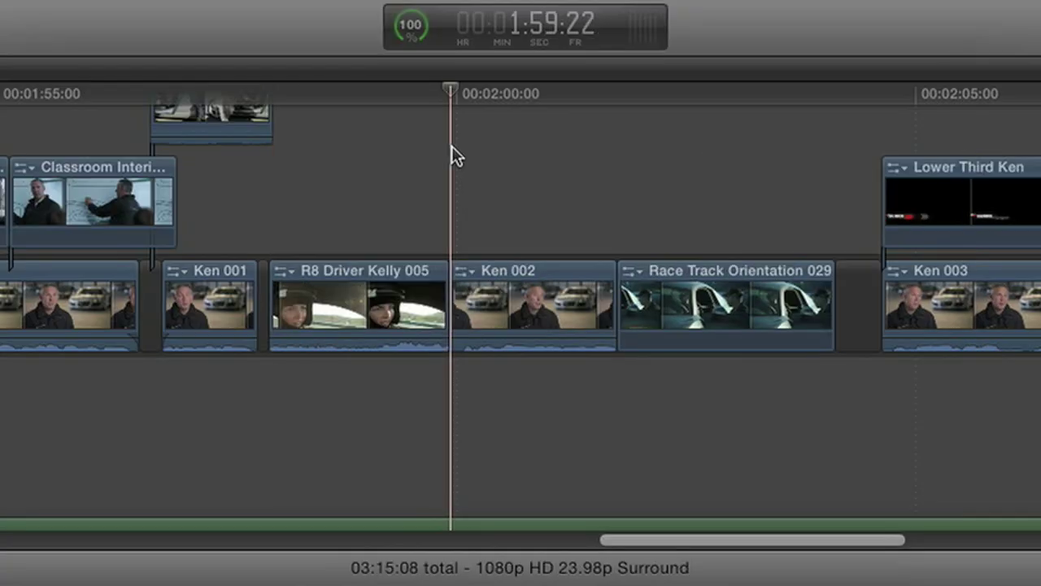
{"action": "key", "text": "d"}
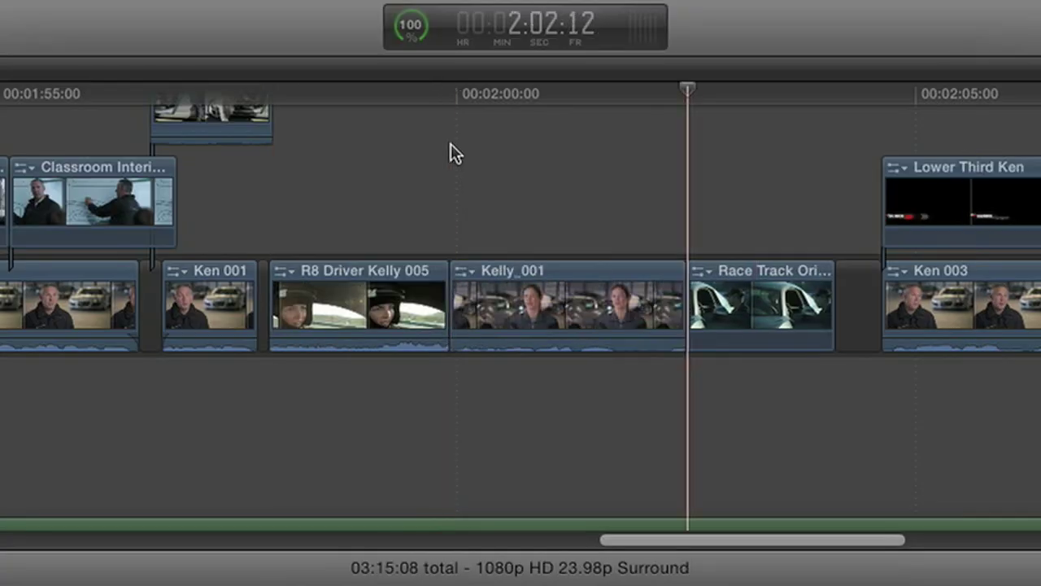
{"action": "left_click", "coordinate": [353, 348]}
{"action": "scroll", "coordinate": [356, 355], "scroll_direction": "down", "scroll_amount": 1}
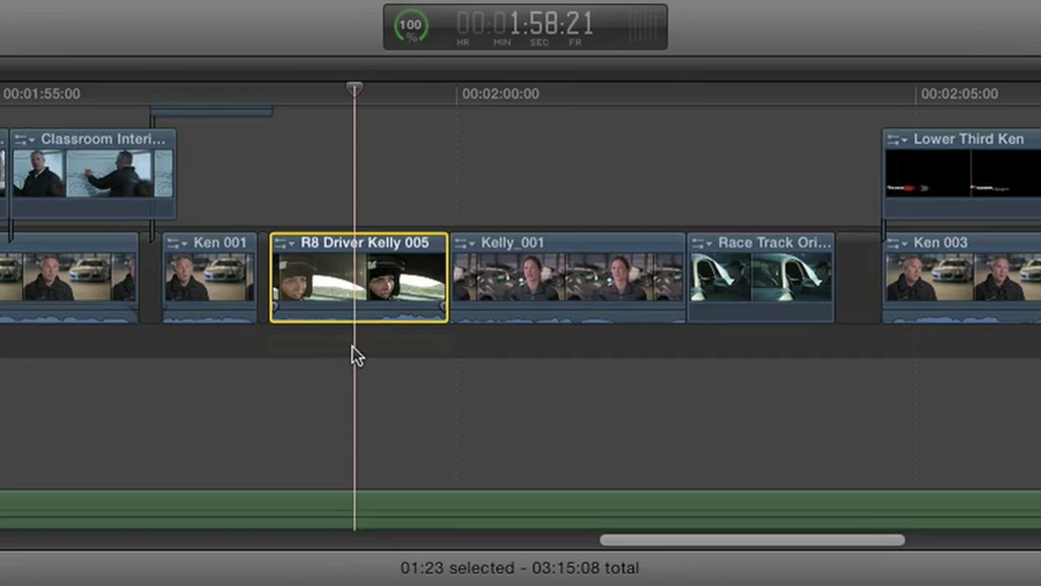
Step: Expand and trim R8 Driver Kelly 005's audio, then make a Compound Clip and move it earlier
{"action": "key", "text": "ctrl+s"}
{"action": "left_click_drag", "start_coordinate": [274, 372], "coordinate": [209, 373]}
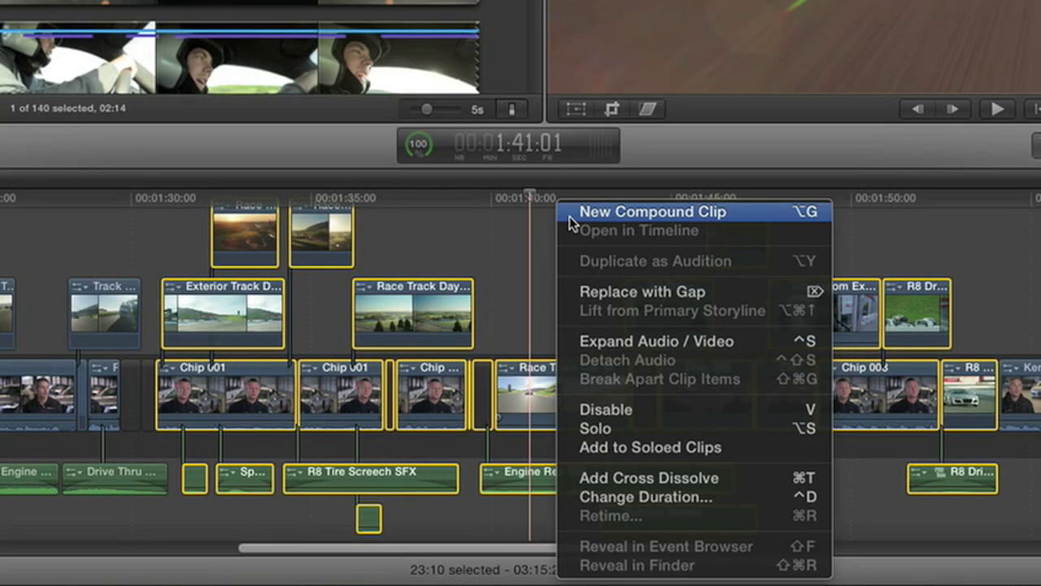
{"action": "left_click", "coordinate": [571, 218]}
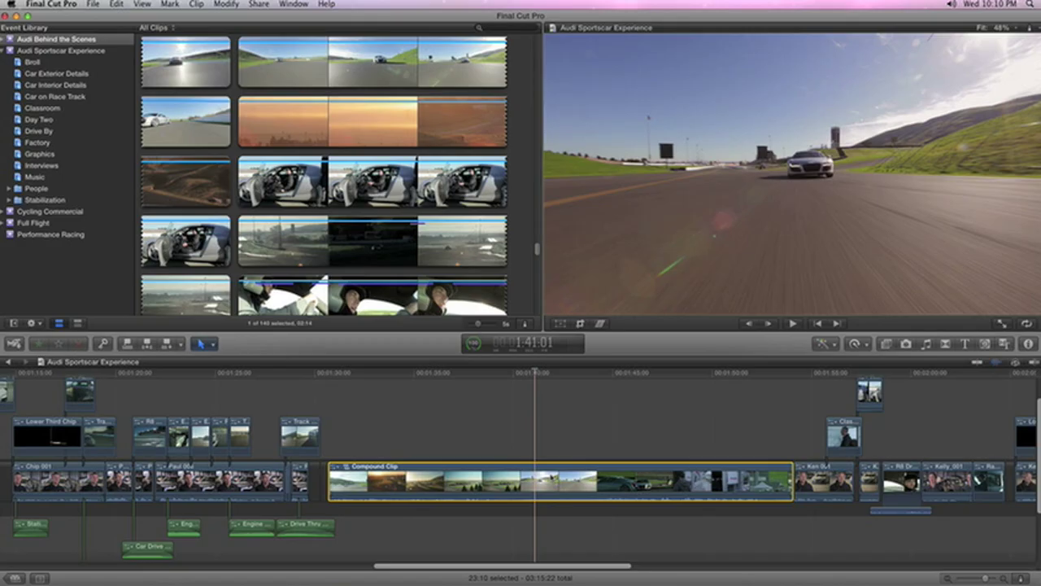
{"action": "left_click_drag", "start_coordinate": [549, 479], "coordinate": [167, 486]}
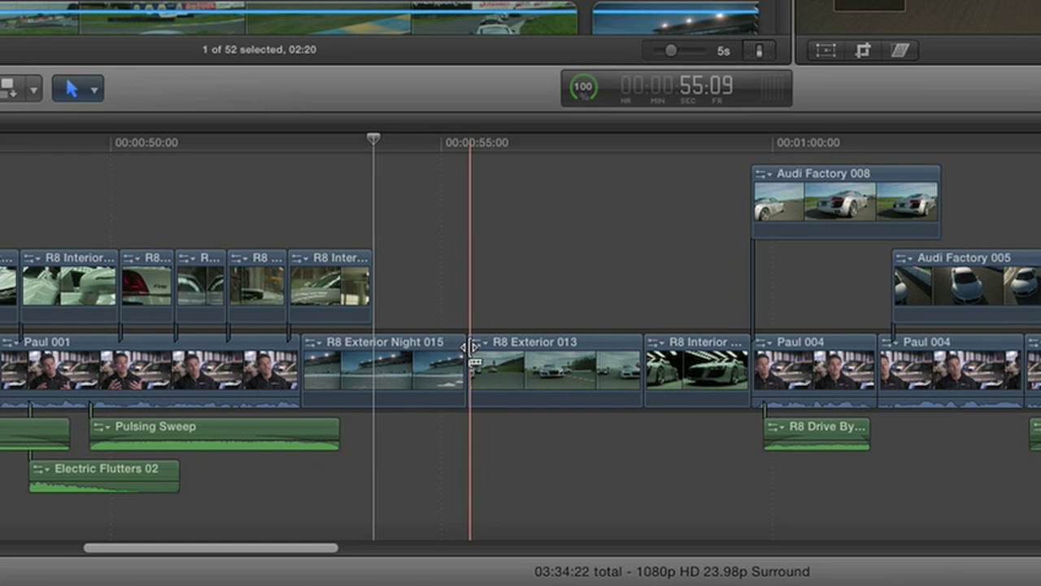
Step: In the Precision Editor, move the R8 Exterior Night 015 / R8 Exterior 013 cut later
{"action": "double_click", "coordinate": [471, 347]}
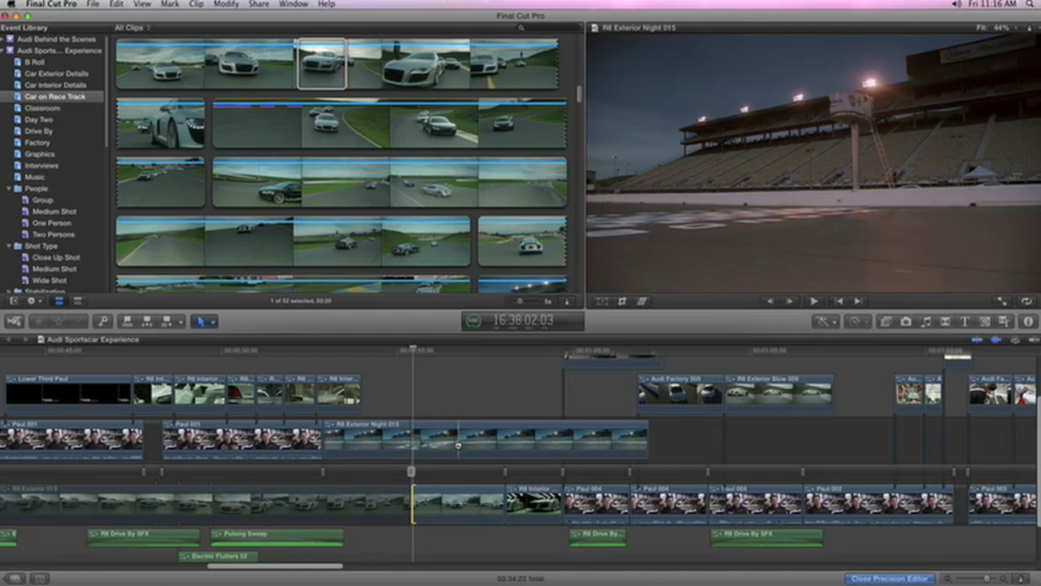
{"action": "left_click", "coordinate": [456, 444]}
{"action": "key", "text": "Escape"}
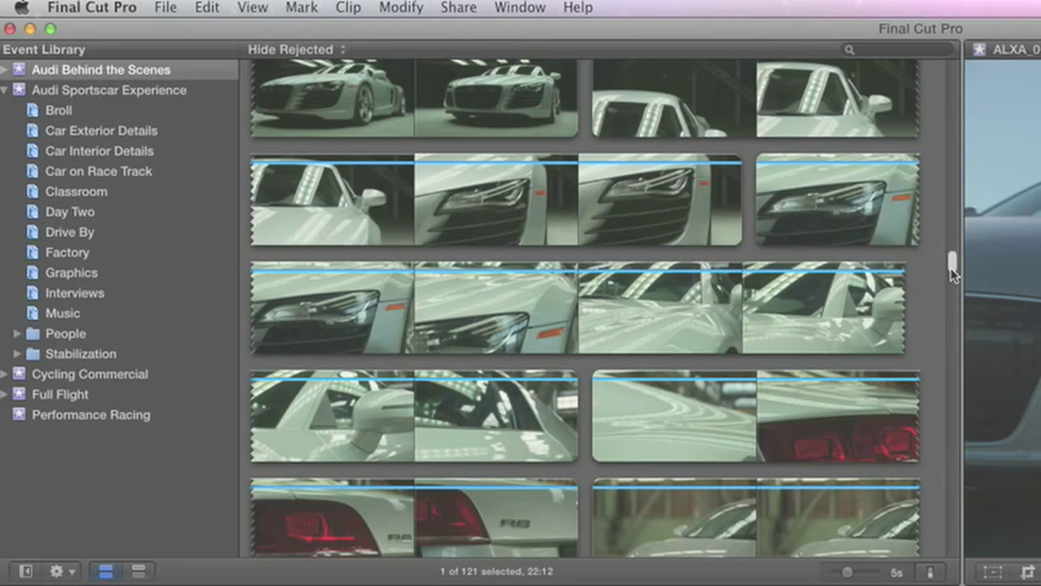
Step: Mark a 04:11 range of R8 Exterior Track and replace clip 007 with it as an audition
{"action": "left_click_drag", "start_coordinate": [951, 265], "coordinate": [952, 301]}
{"action": "scroll", "coordinate": [952, 298], "scroll_direction": "down", "scroll_amount": 3}
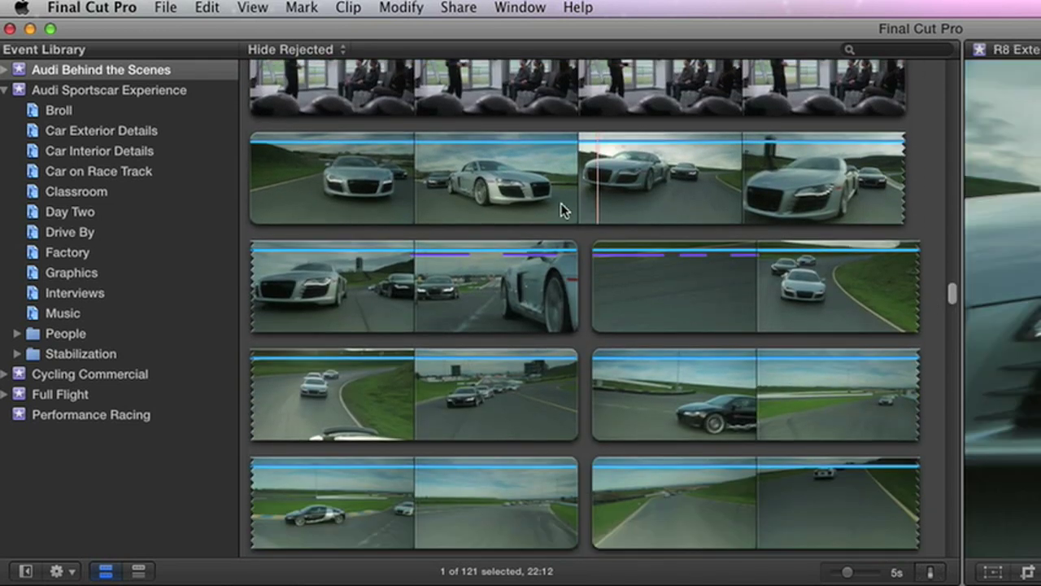
{"action": "left_click_drag", "start_coordinate": [516, 176], "coordinate": [663, 189]}
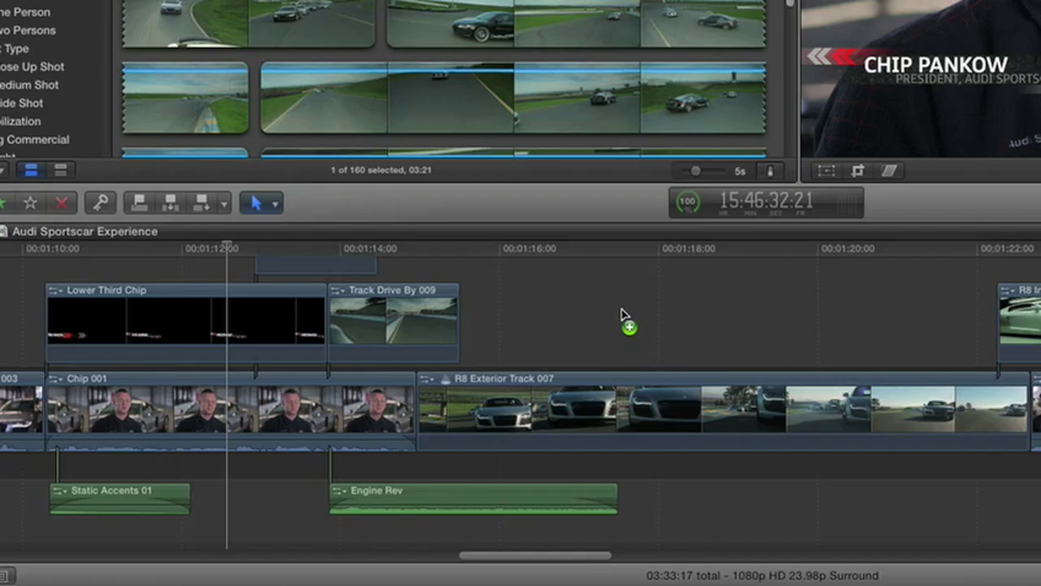
{"action": "left_click_drag", "start_coordinate": [623, 318], "coordinate": [591, 344]}
{"action": "left_click_drag", "start_coordinate": [552, 402], "coordinate": [553, 403]}
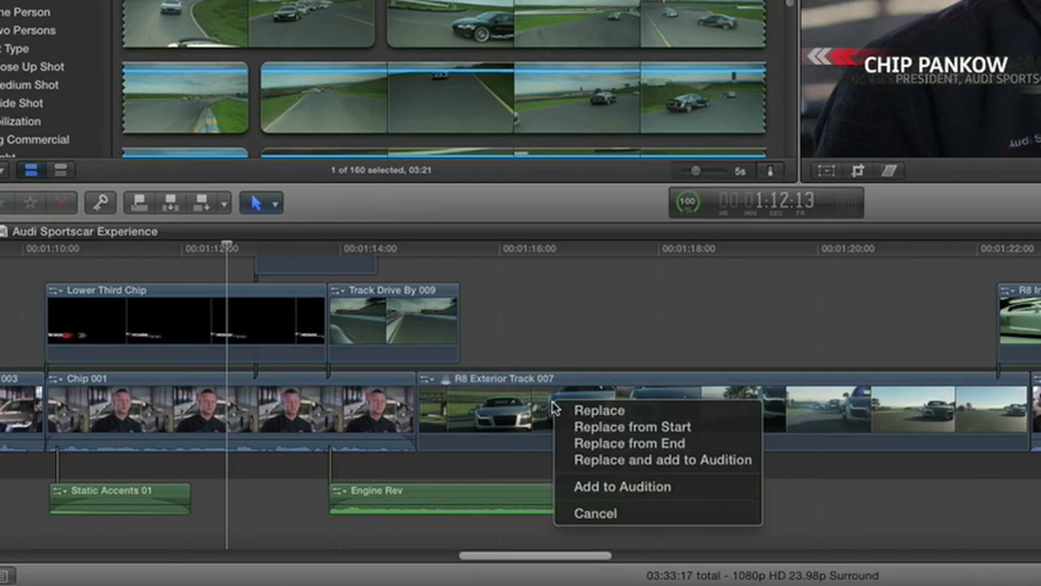
{"action": "left_click", "coordinate": [566, 461]}
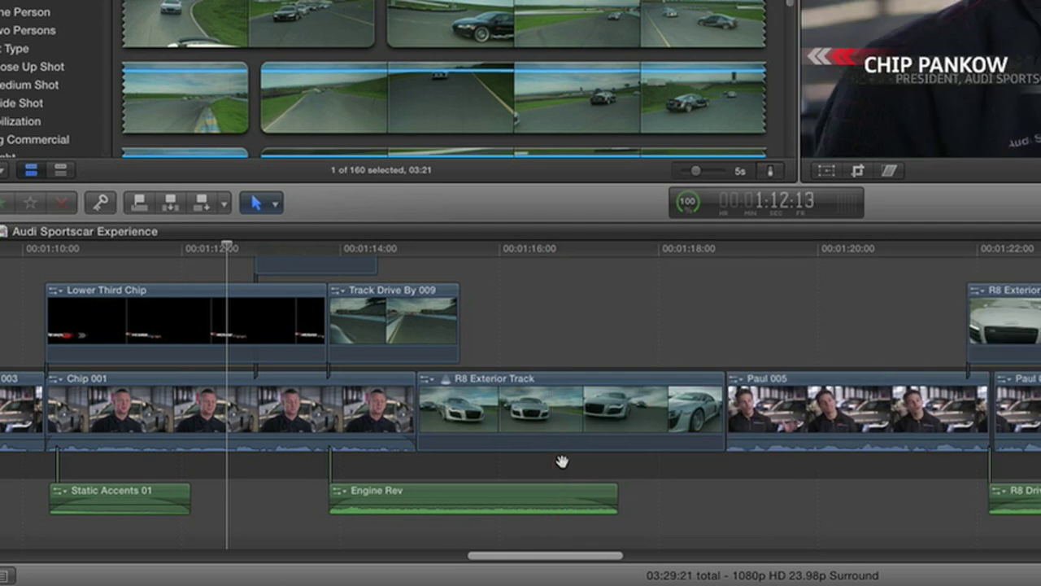
Step: Preview the R8 Exterior Night 015 pick, then switch back to R8 Exterior Track 007
{"action": "left_click", "coordinate": [445, 379]}
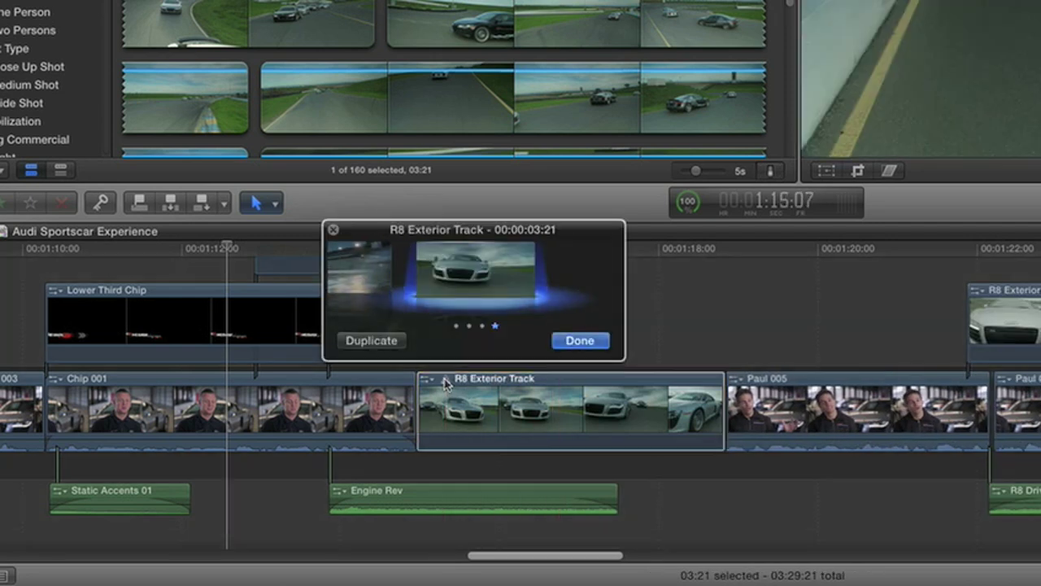
{"action": "left_click", "coordinate": [371, 276]}
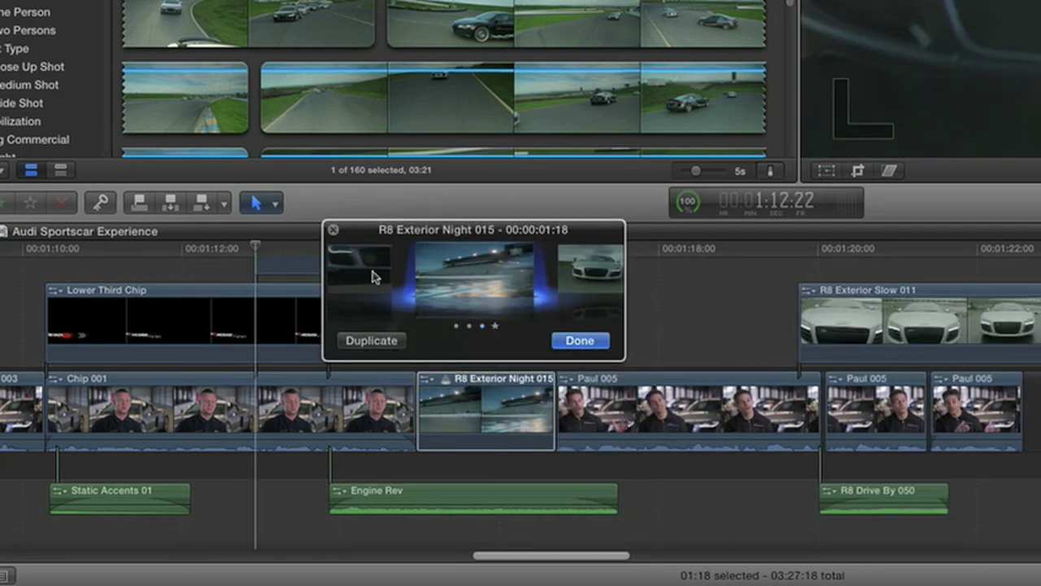
{"action": "left_click", "coordinate": [372, 276]}
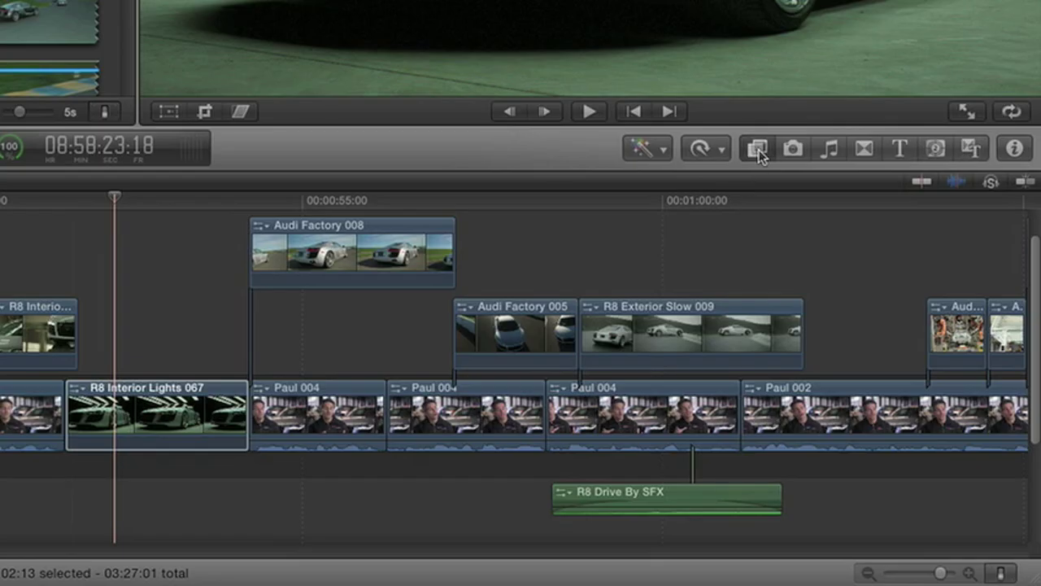
Step: Drop the Flashing effect from the Light category onto R8 Interior Lights 067
{"action": "left_click", "coordinate": [758, 149]}
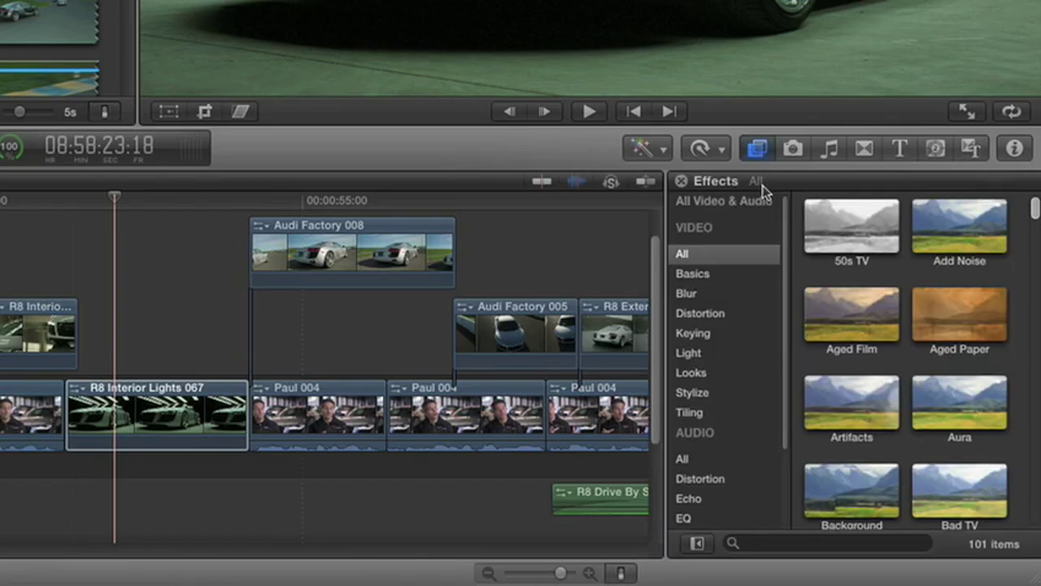
{"action": "left_click", "coordinate": [722, 277]}
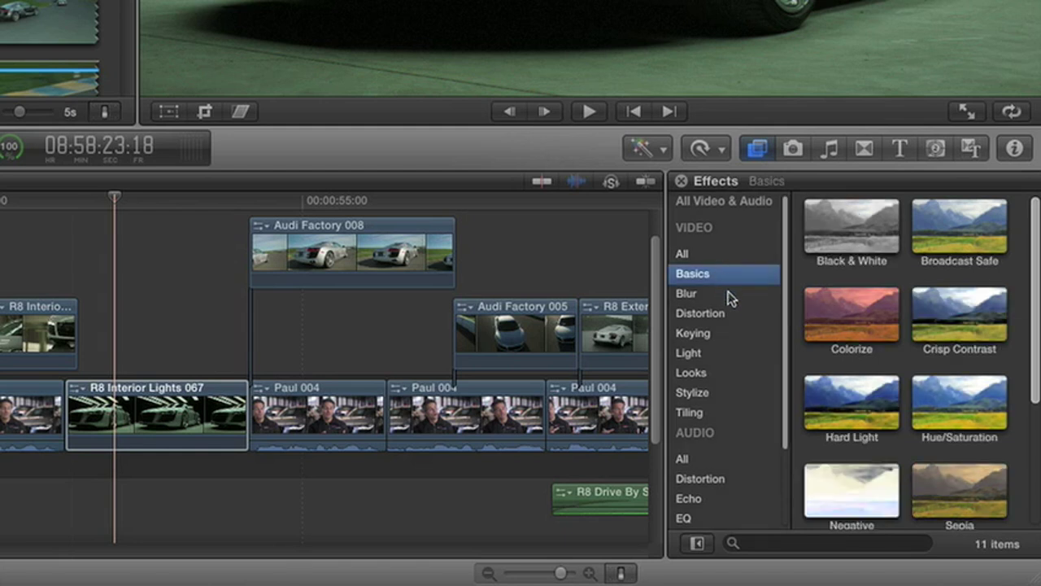
{"action": "left_click", "coordinate": [716, 322]}
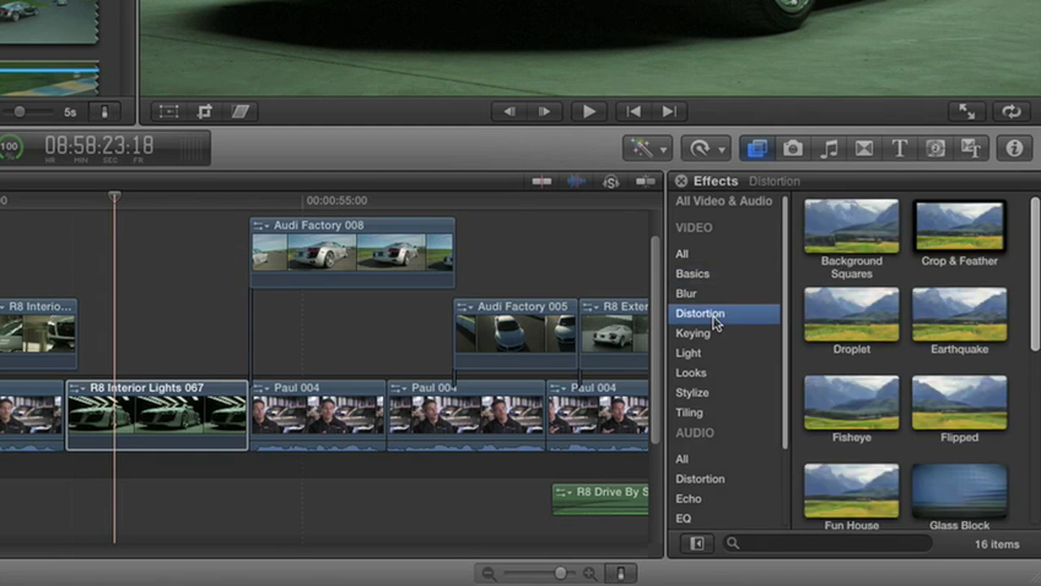
{"action": "left_click", "coordinate": [710, 360]}
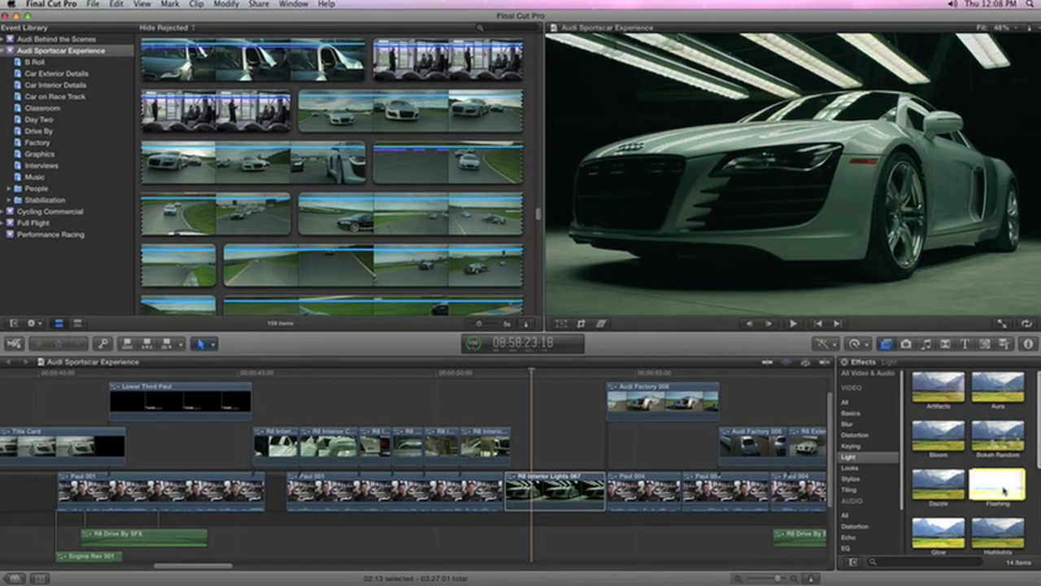
{"action": "left_click_drag", "start_coordinate": [1000, 489], "coordinate": [602, 498]}
Step: Trim the clip edge, shift its midtones slightly toward blue, and toggle automatic colour balance
{"action": "left_click_drag", "start_coordinate": [526, 486], "coordinate": [594, 486]}
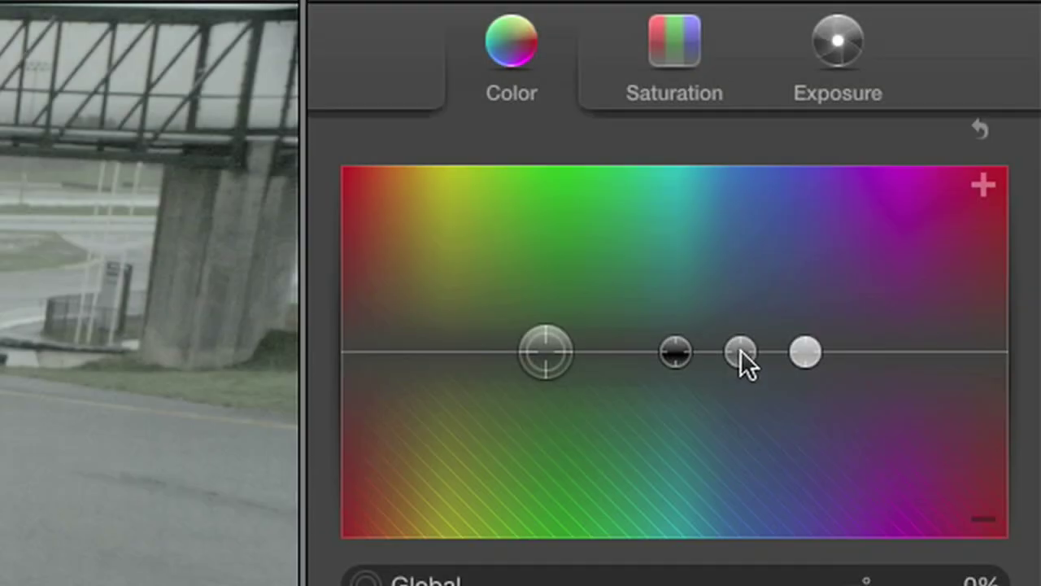
{"action": "left_click", "coordinate": [740, 351]}
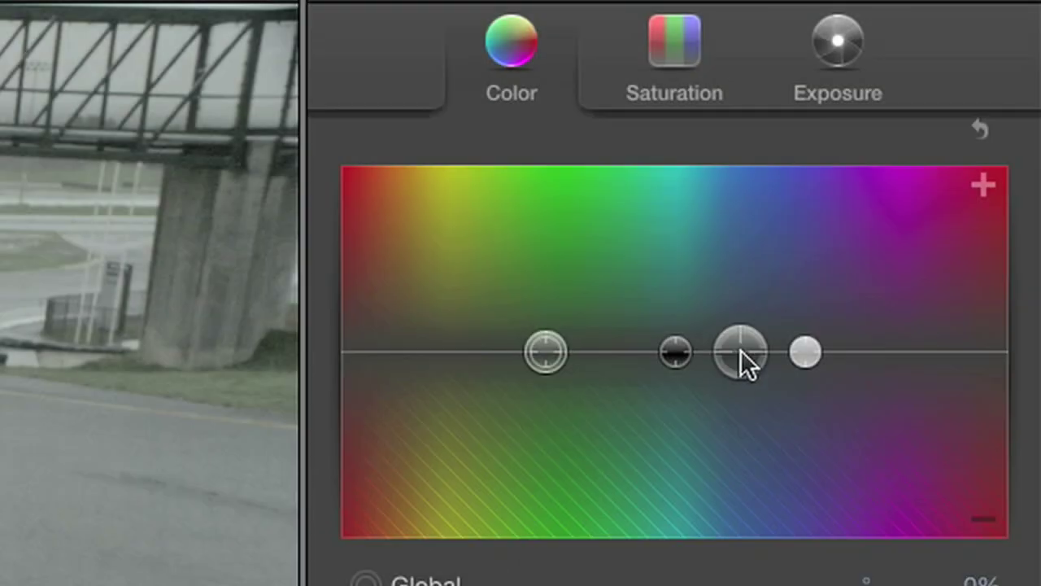
{"action": "left_click_drag", "start_coordinate": [740, 349], "coordinate": [738, 331]}
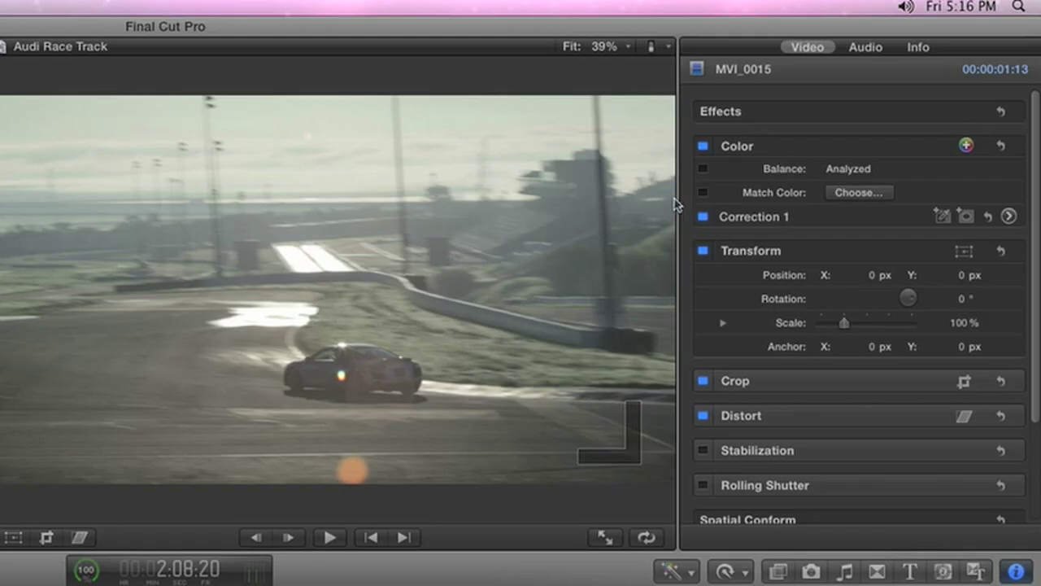
{"action": "left_click", "coordinate": [704, 169]}
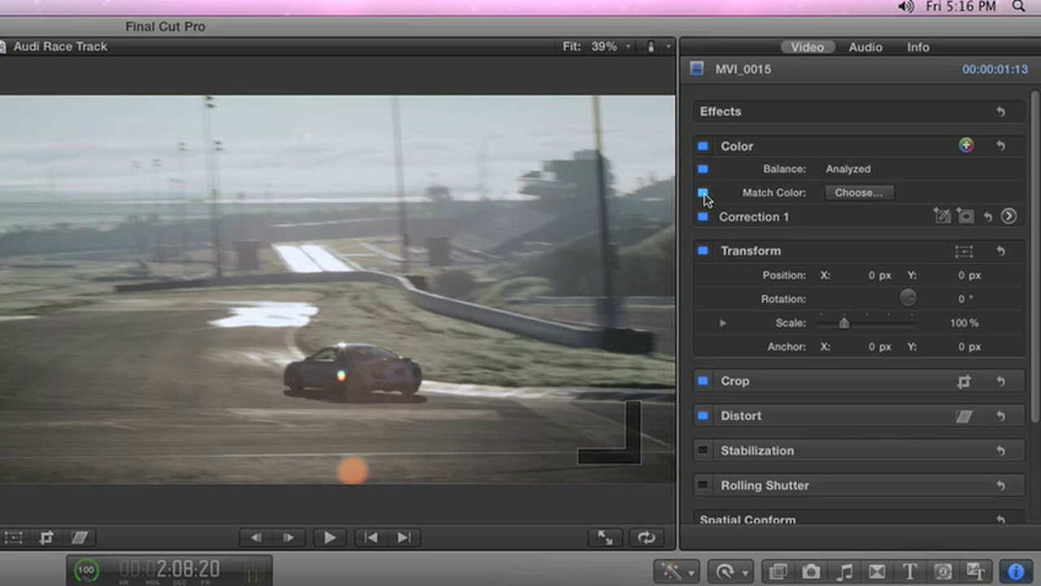
Step: Match the clip's colour to a reference frame from MVI_0022
{"action": "left_click", "coordinate": [704, 193]}
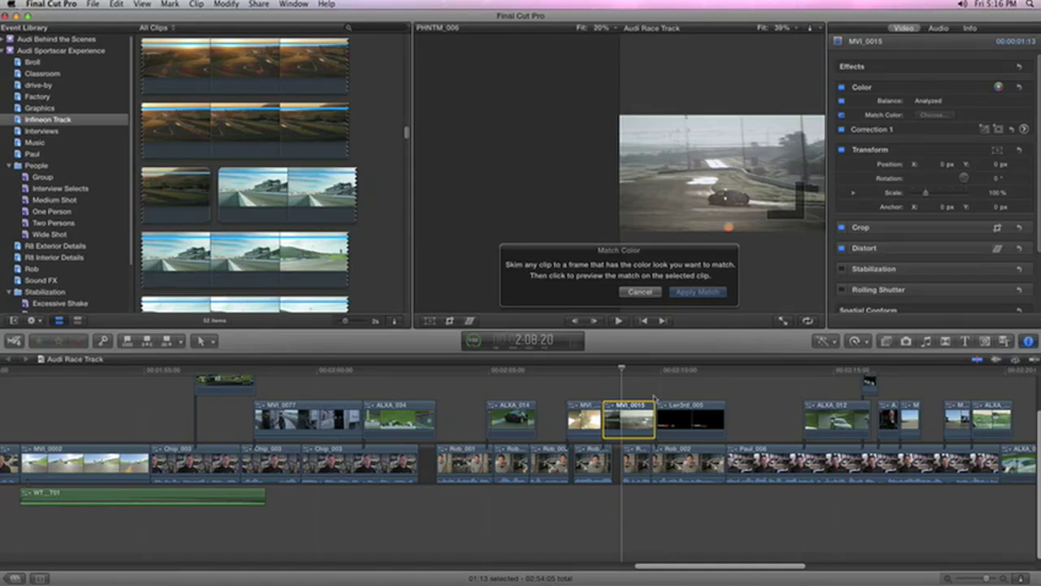
{"action": "left_click", "coordinate": [587, 427]}
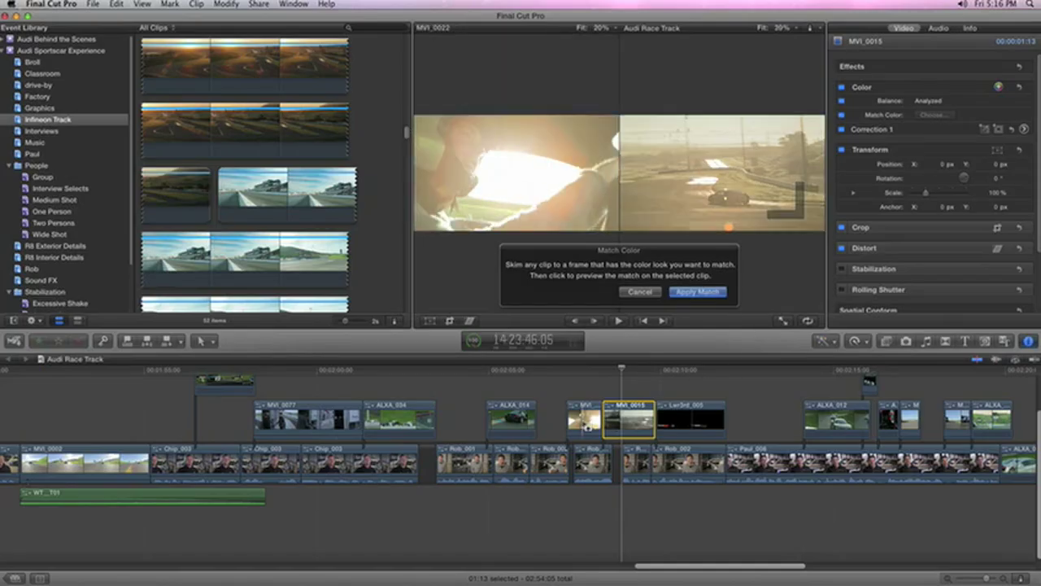
{"action": "left_click", "coordinate": [697, 291]}
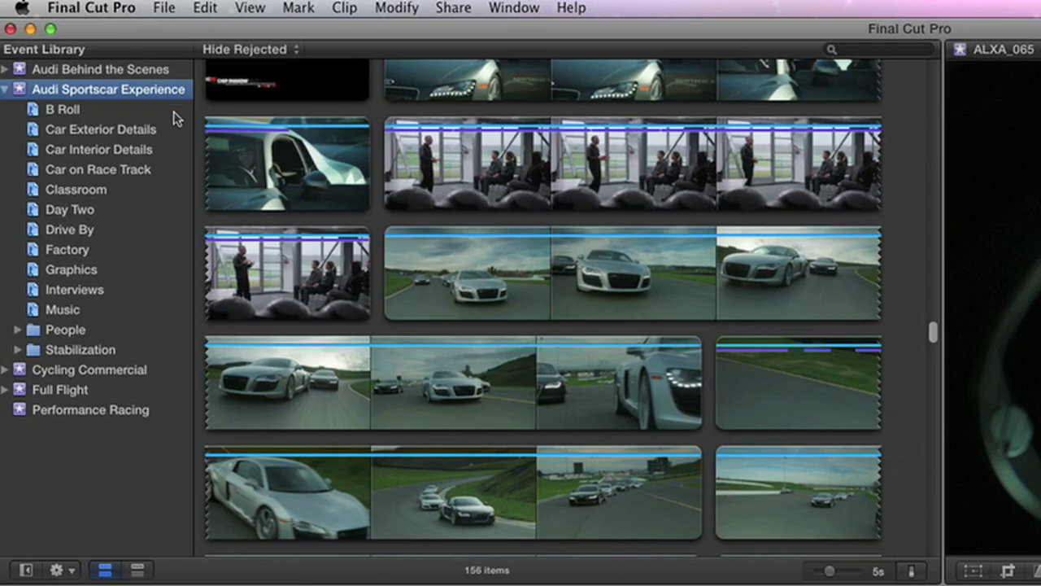
Step: Browse B Roll, Car Exterior Details and Classroom, then enable Find people for import analysis
{"action": "left_click", "coordinate": [174, 114]}
{"action": "left_click", "coordinate": [172, 139]}
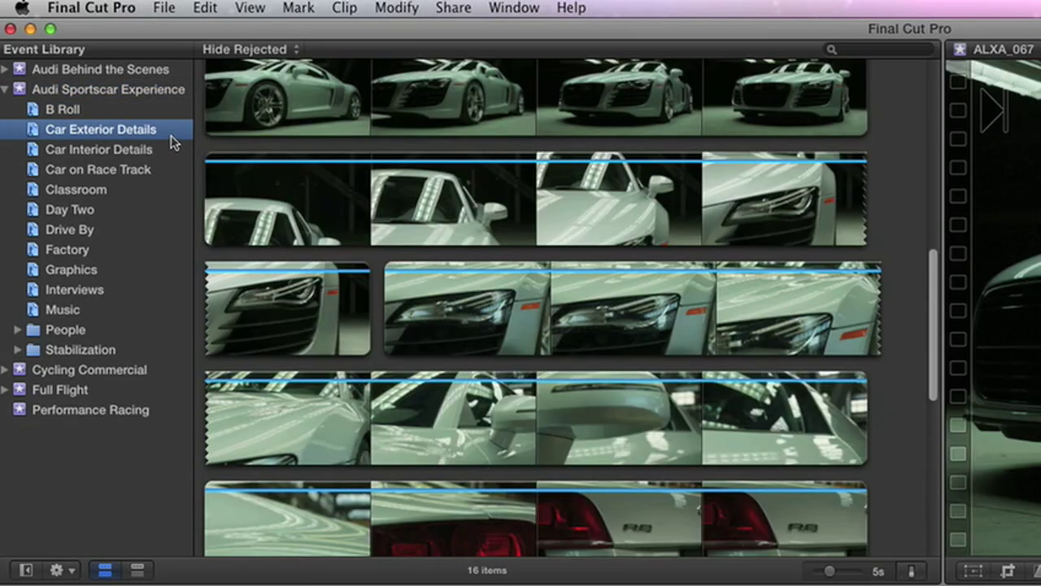
{"action": "left_click", "coordinate": [155, 192]}
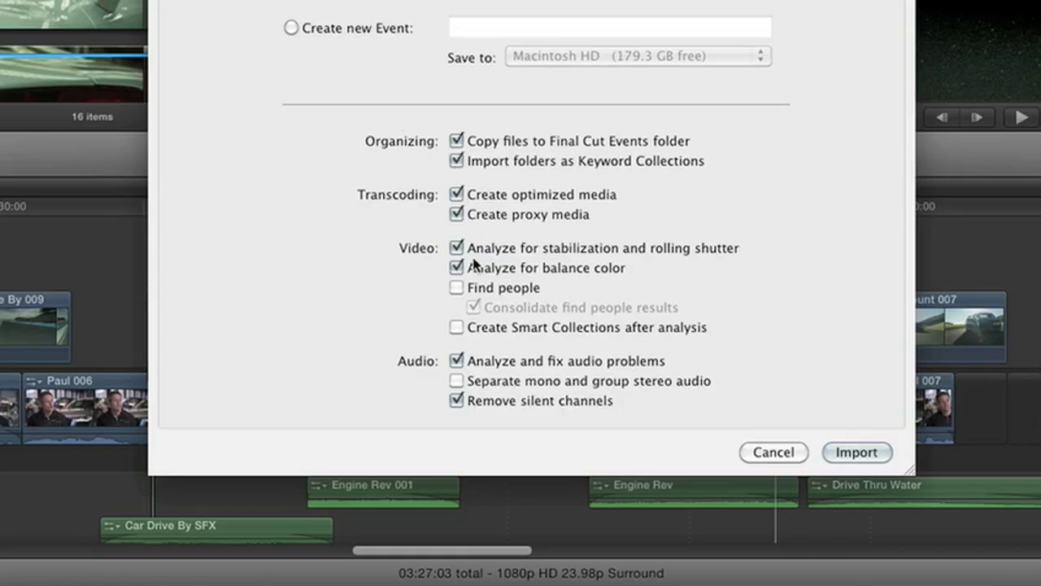
{"action": "left_click", "coordinate": [456, 289]}
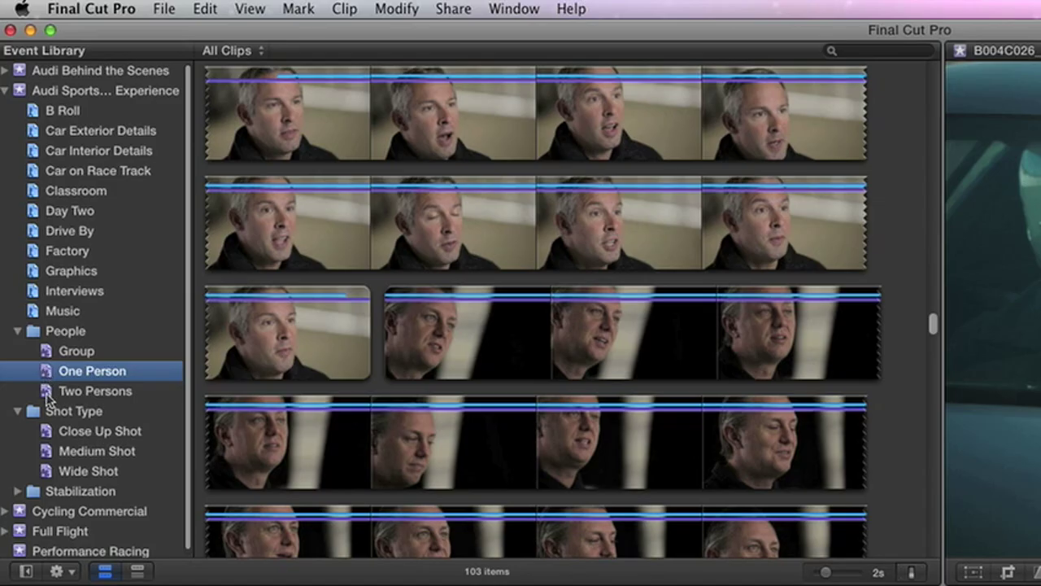
Step: Step through the Two Persons, Group, Close Up, Medium and Wide Shot smart collections
{"action": "left_click", "coordinate": [47, 394]}
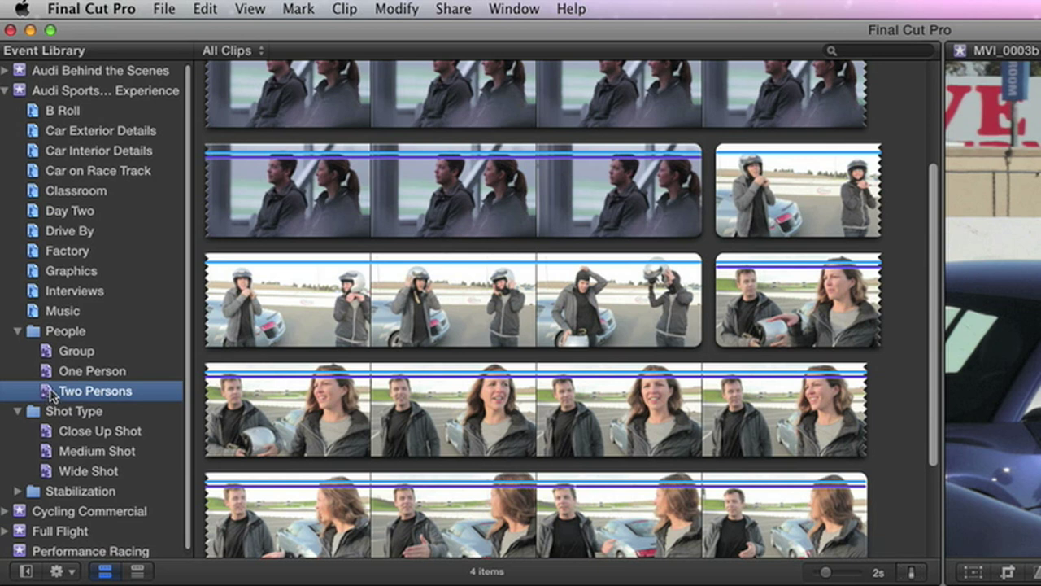
{"action": "left_click", "coordinate": [49, 352]}
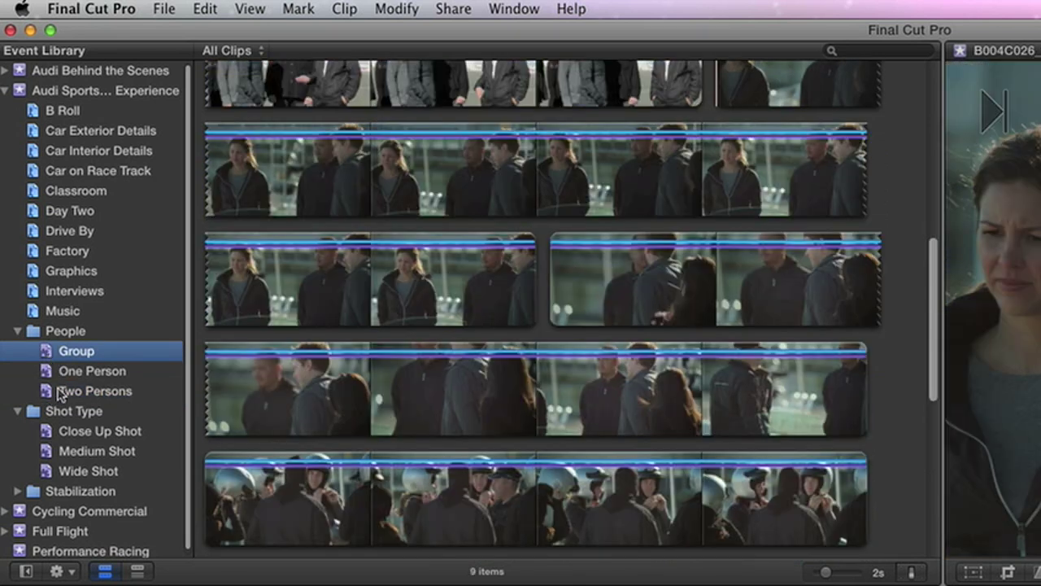
{"action": "left_click", "coordinate": [47, 434]}
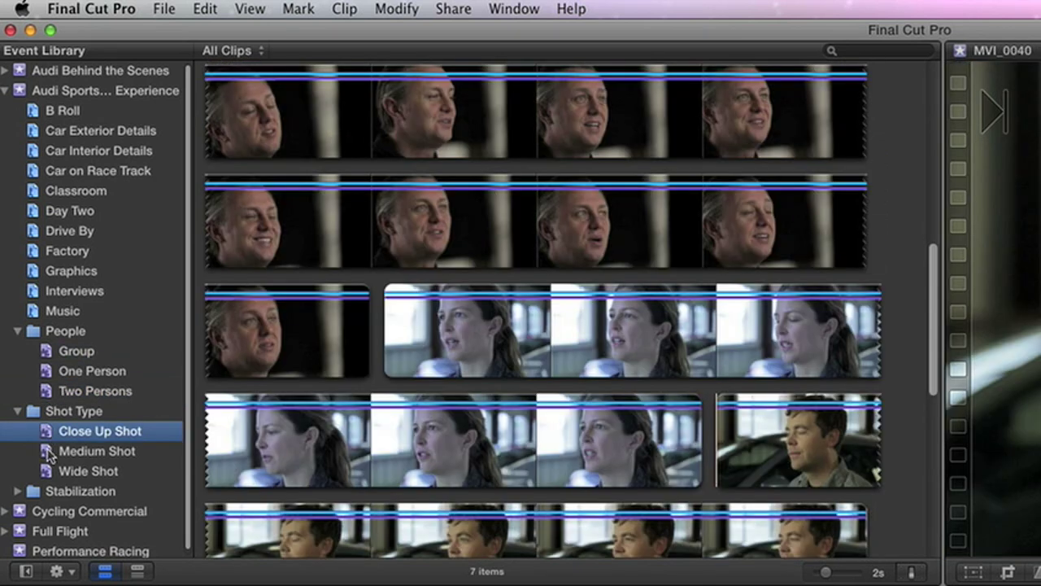
{"action": "left_click", "coordinate": [47, 454]}
{"action": "left_click", "coordinate": [48, 474]}
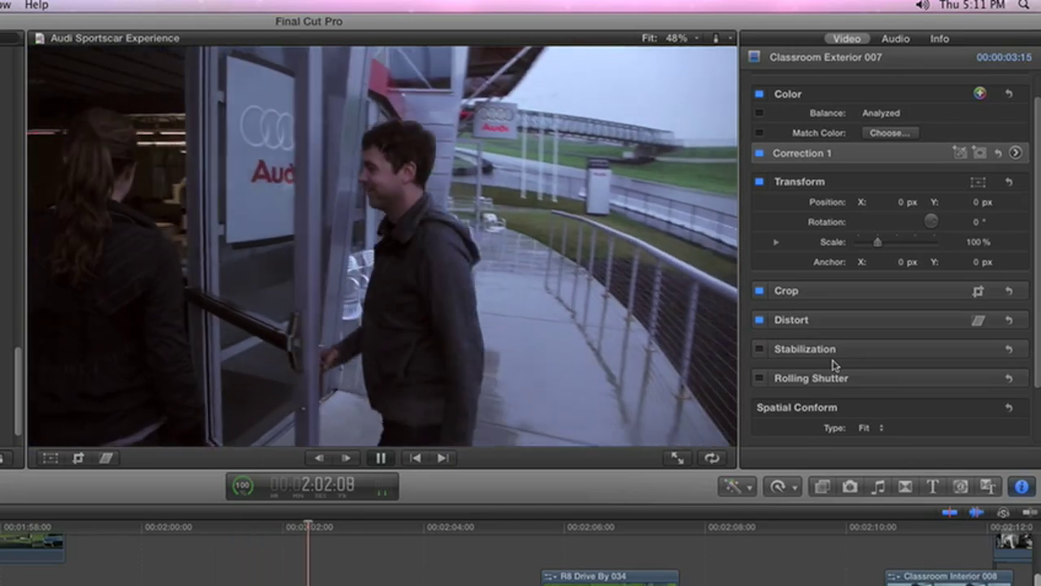
Step: Stop playback, enable Stabilization on Classroom Exterior 007, and replay it
{"action": "key", "text": "space"}
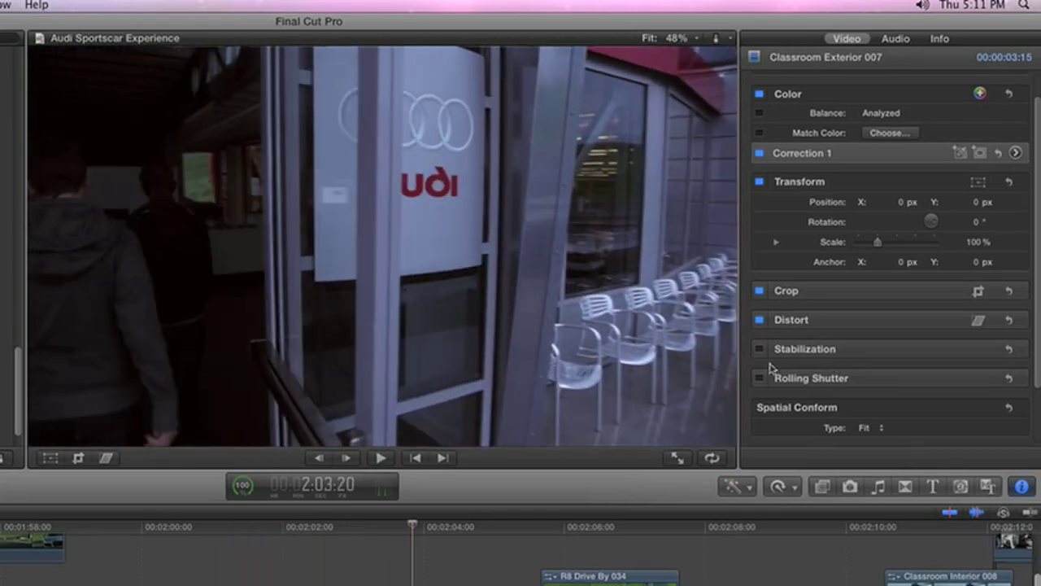
{"action": "left_click", "coordinate": [759, 349]}
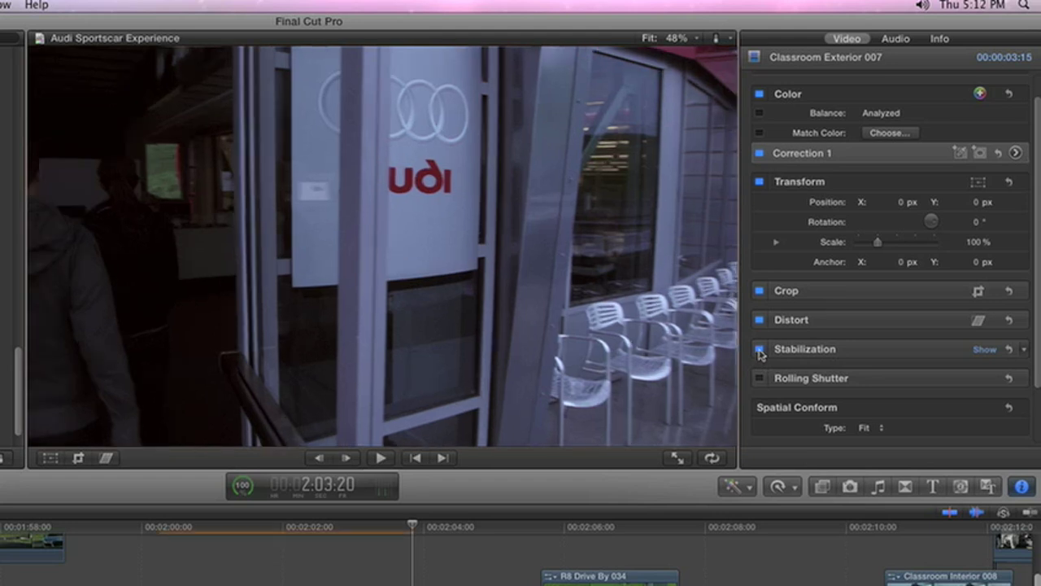
{"action": "key", "text": "slash"}
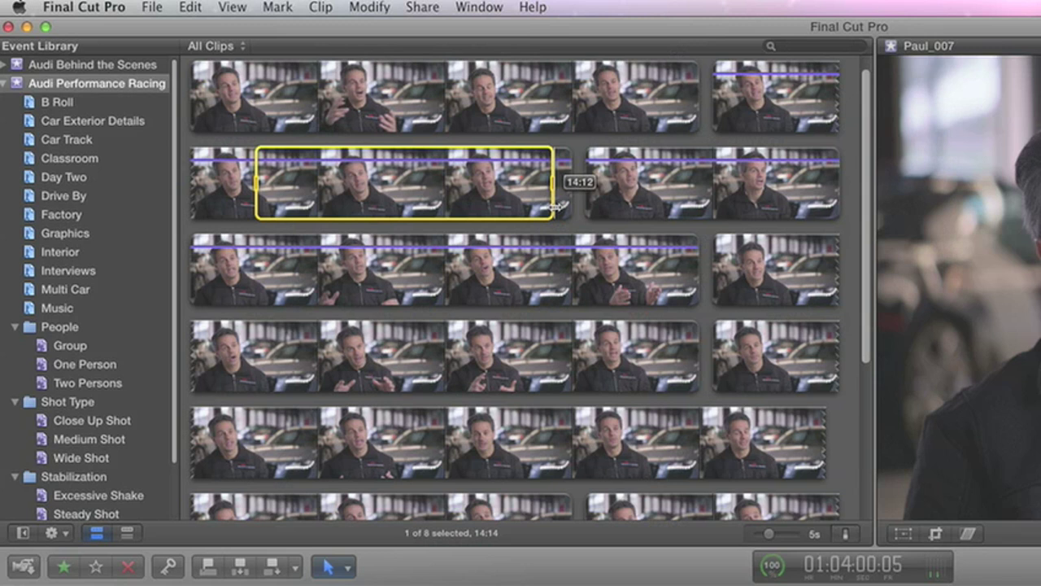
Step: Extend Paul_007's range to 14:20, mark it Favorite, and add the keyword Paul
{"action": "left_click_drag", "start_coordinate": [556, 207], "coordinate": [562, 207]}
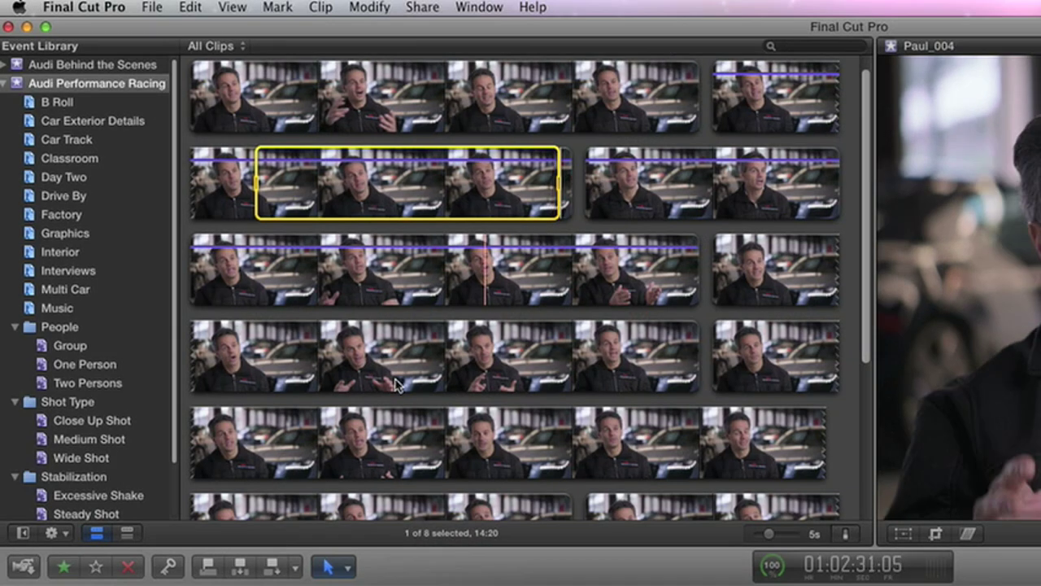
{"action": "left_click", "coordinate": [65, 567]}
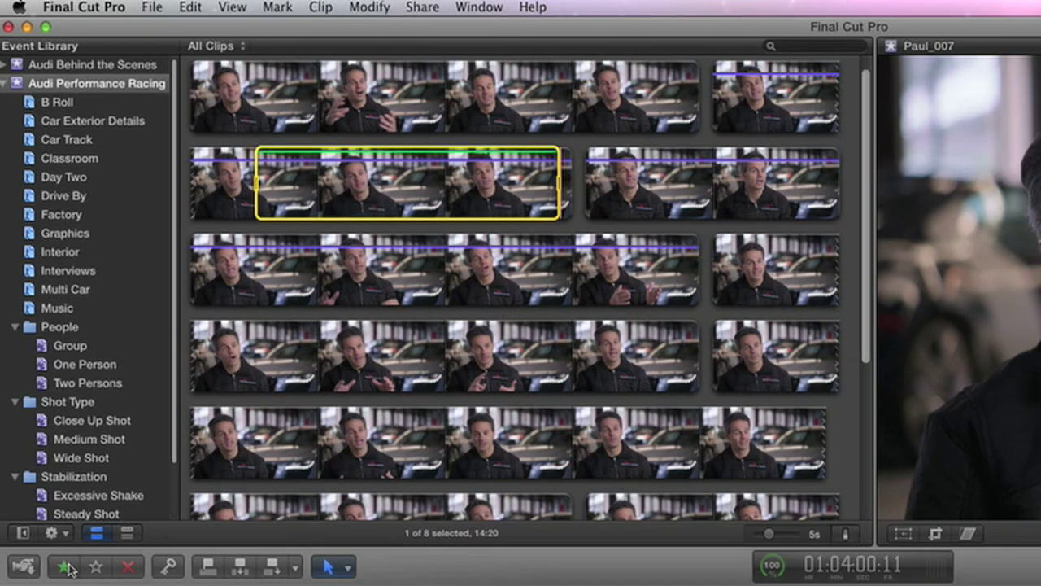
{"action": "left_click", "coordinate": [168, 569]}
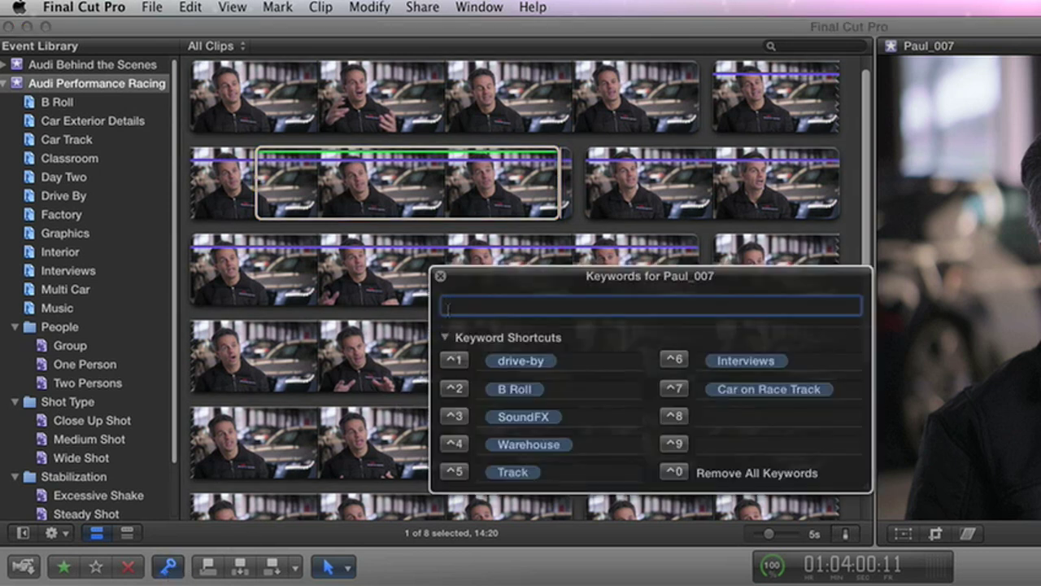
{"action": "key", "text": "Return"}
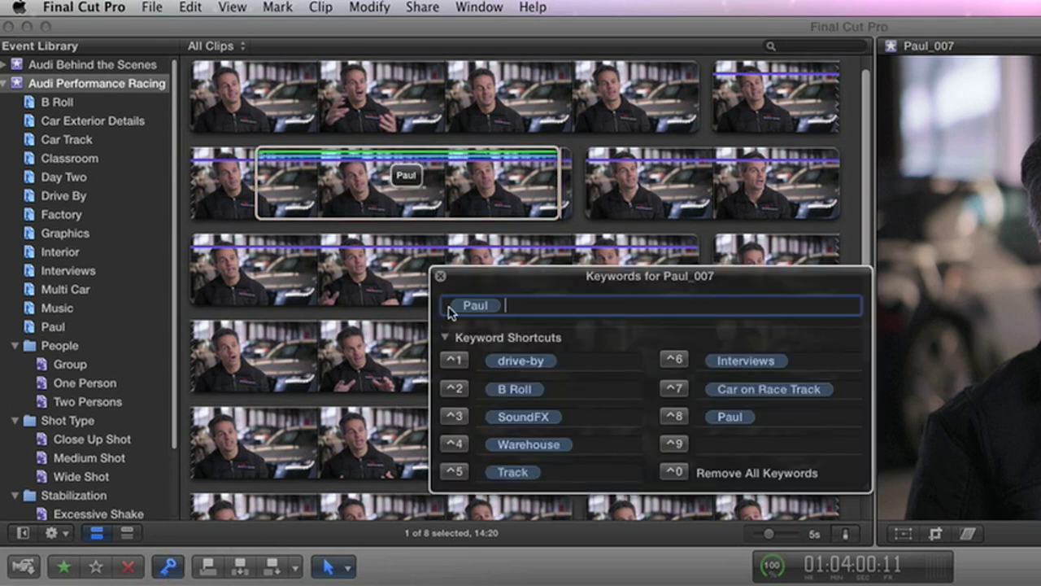
Step: Filter Interviews to Favorites and save it as the smart collection 'Paul Interview Select'
{"action": "left_click", "coordinate": [674, 361]}
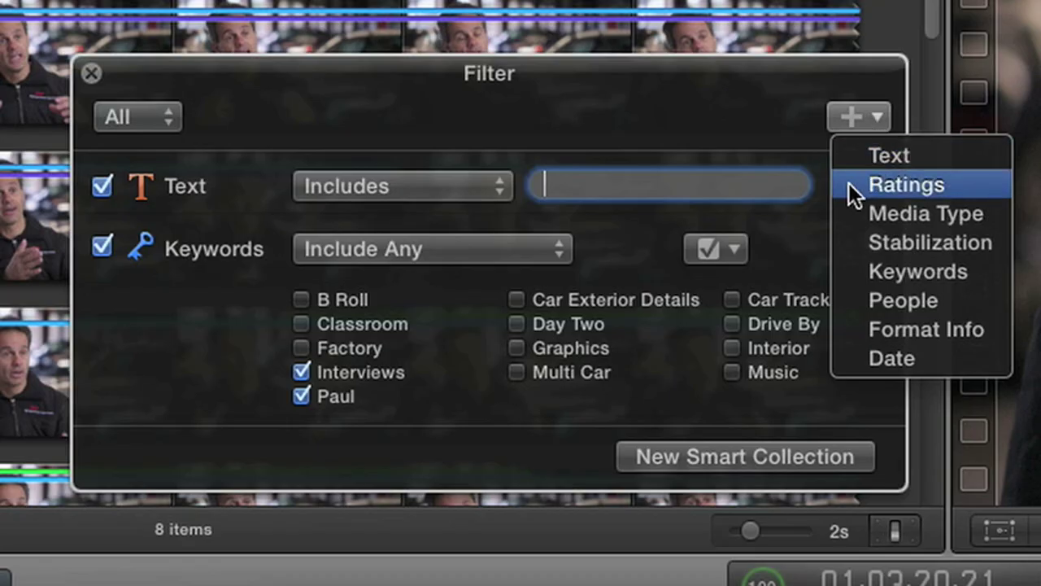
{"action": "left_click", "coordinate": [848, 183]}
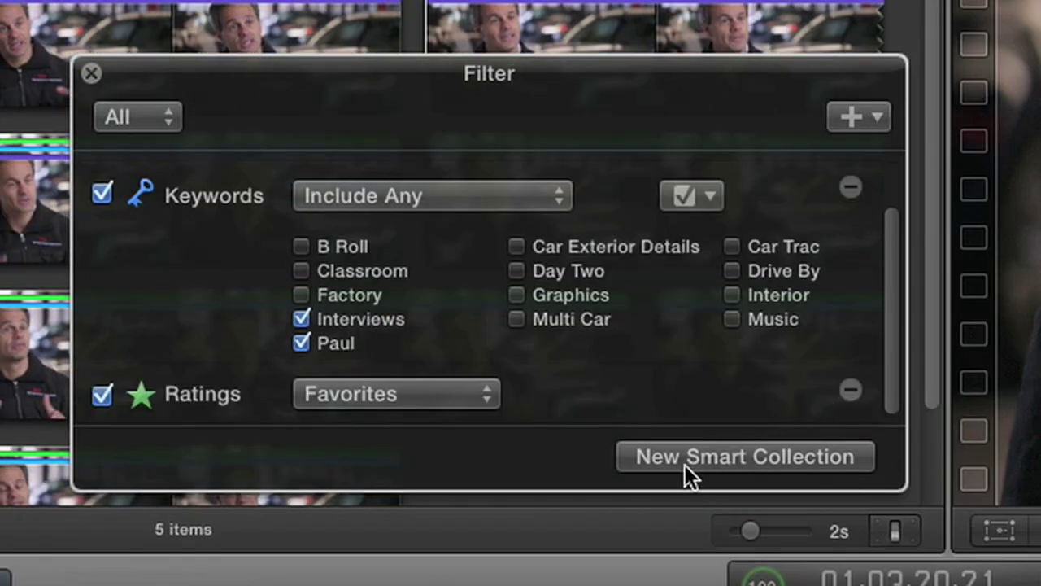
{"action": "left_click", "coordinate": [685, 465]}
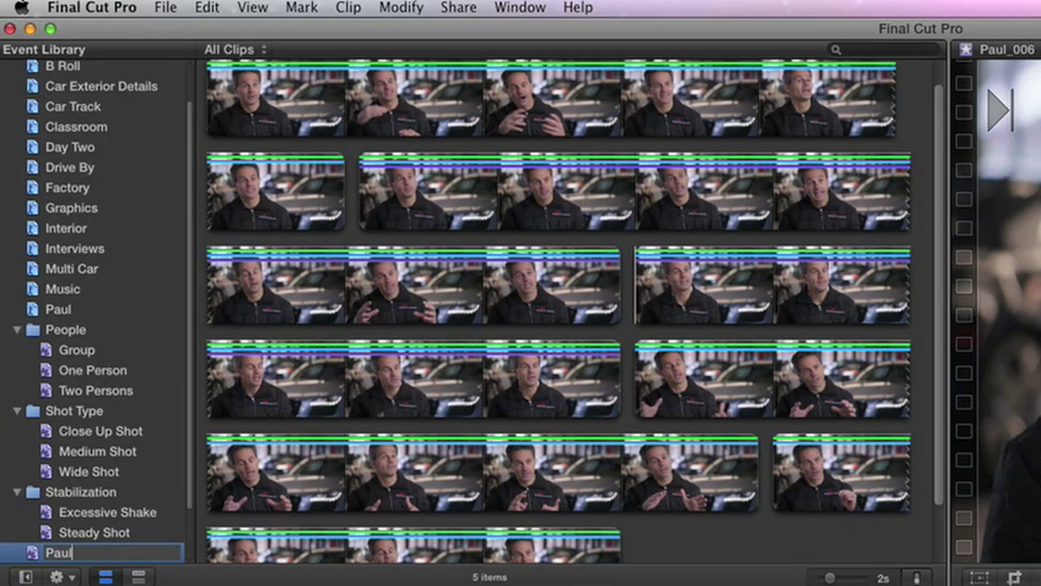
{"action": "type", "text": "Paul Interview Select"}
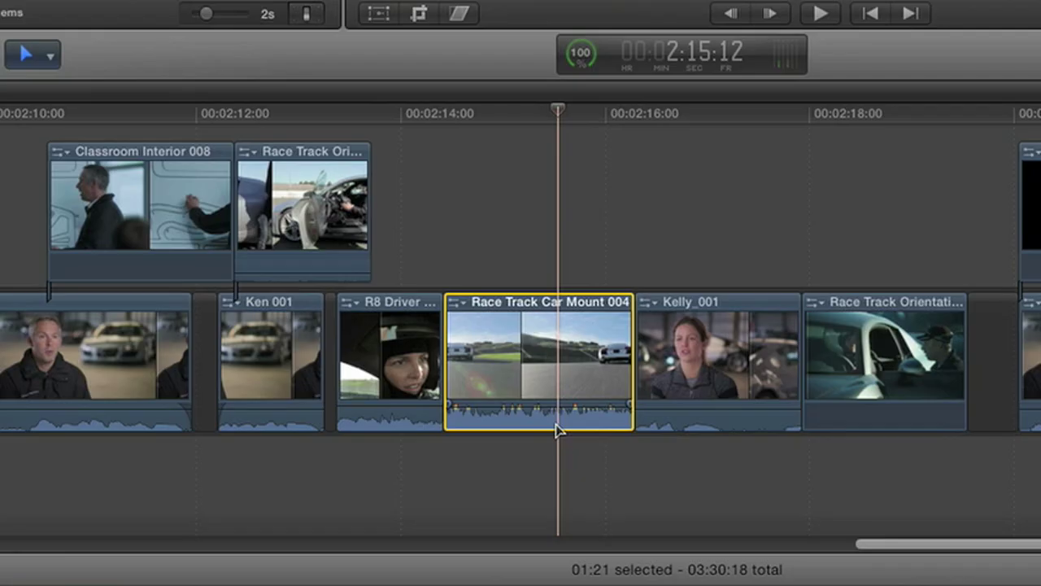
Step: Expand Race Track Car Mount 004's audio and trim its end edge a few frames
{"action": "double_click", "coordinate": [558, 429]}
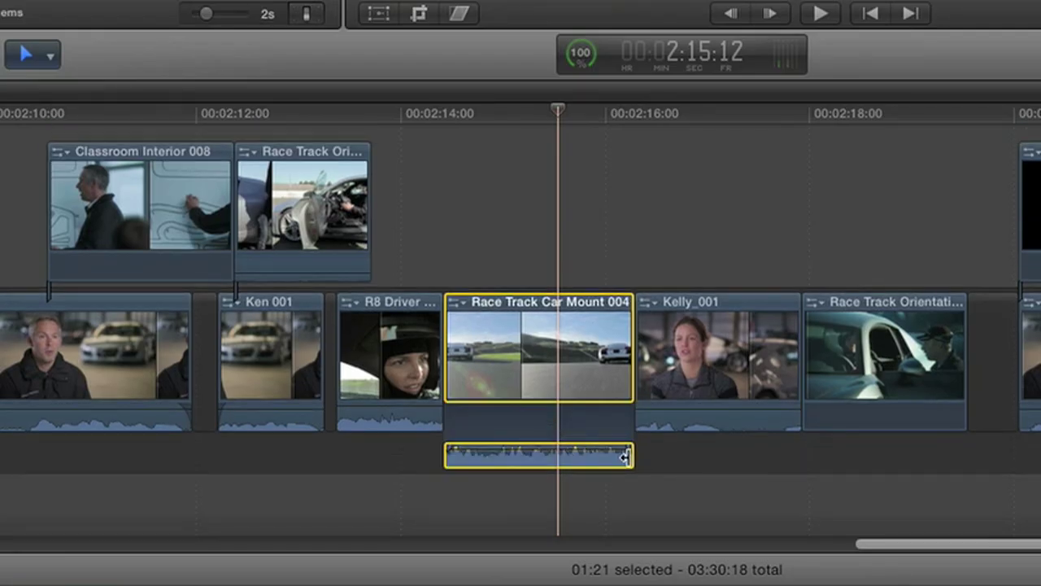
{"action": "left_click_drag", "start_coordinate": [626, 457], "coordinate": [639, 457]}
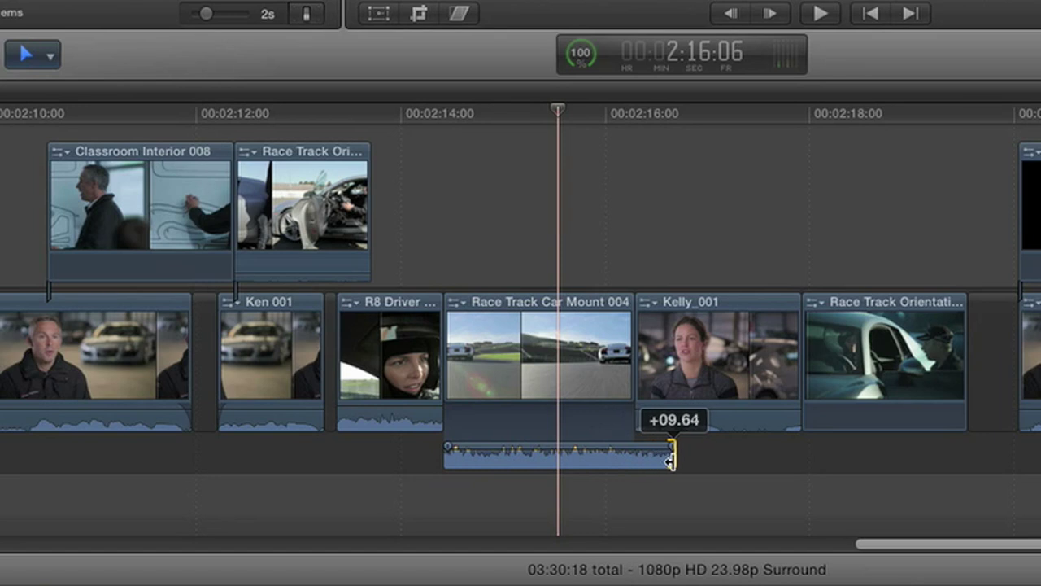
{"action": "key", "text": "comma"}
{"action": "key", "text": "comma"}
{"action": "key", "text": "comma"}
{"action": "left_click_drag", "start_coordinate": [651, 447], "coordinate": [605, 445]}
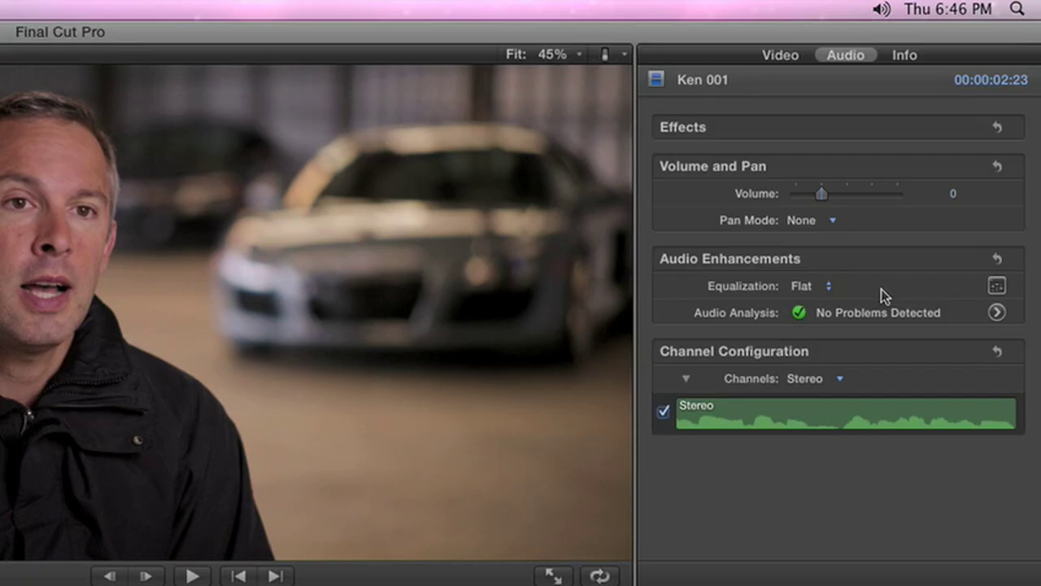
Step: Match Ken 001's audio equalization to a reference clip and play it back
{"action": "left_click", "coordinate": [880, 288]}
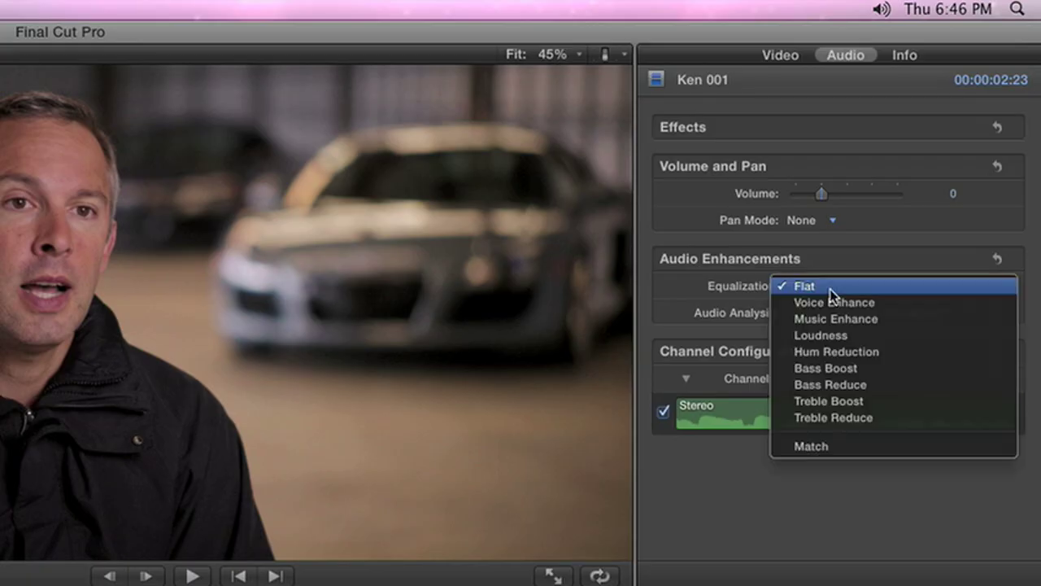
{"action": "left_click", "coordinate": [844, 446]}
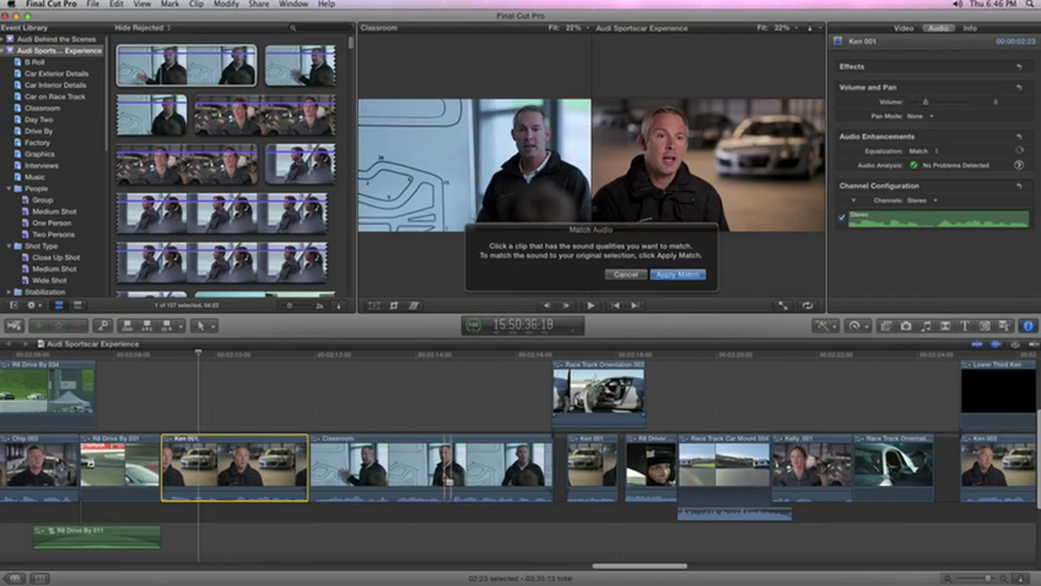
{"action": "left_click", "coordinate": [678, 274]}
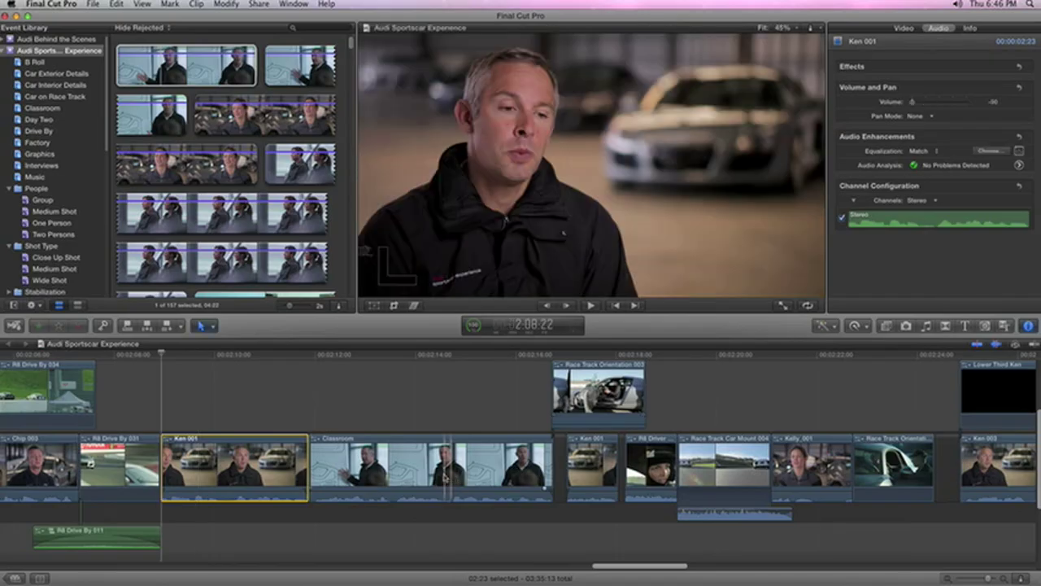
{"action": "key", "text": "space"}
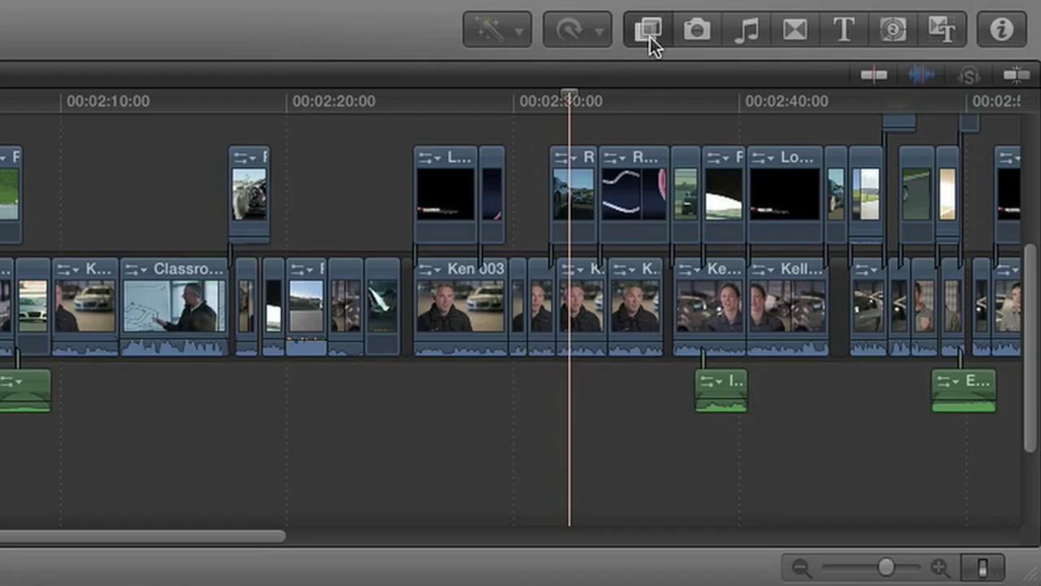
Step: Show the Effects browser and scroll through its audio effects
{"action": "left_click", "coordinate": [650, 36]}
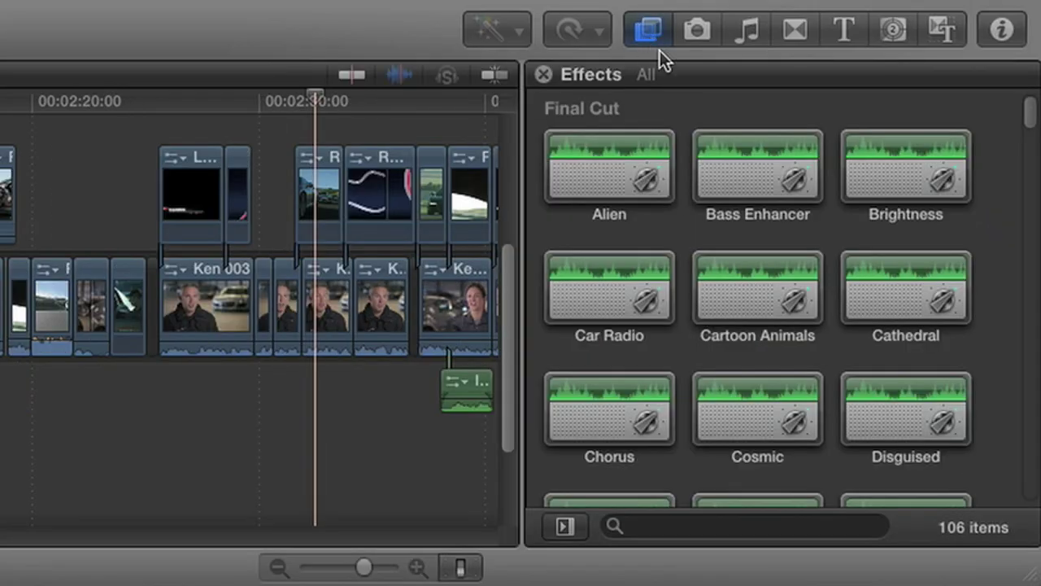
{"action": "scroll", "coordinate": [1029, 110], "scroll_direction": "down", "scroll_amount": 5}
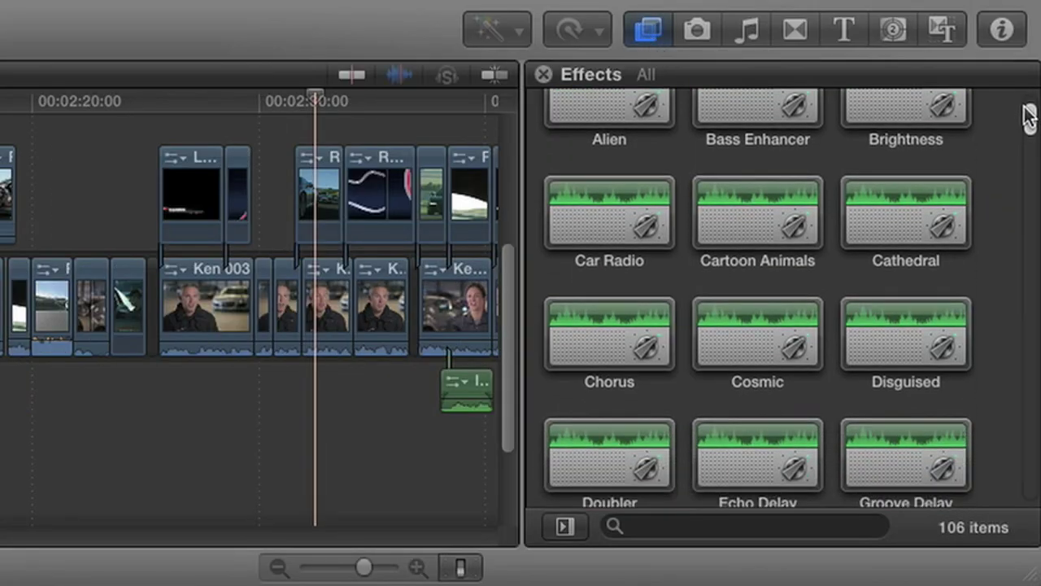
{"action": "scroll", "coordinate": [1029, 126], "scroll_direction": "down", "scroll_amount": 3}
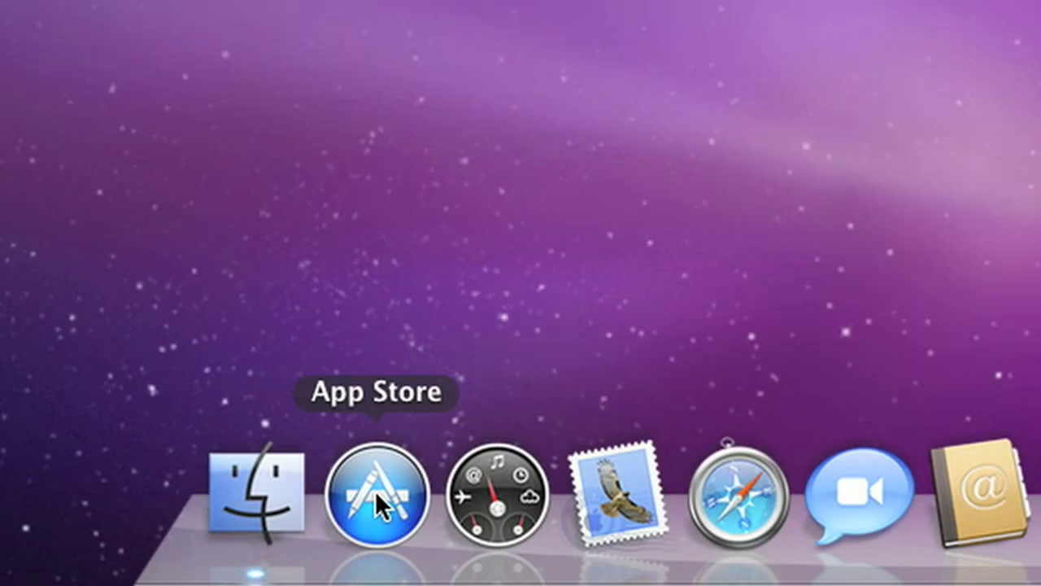
Step: Launch the App Store from the Dock
{"action": "left_click", "coordinate": [375, 490]}
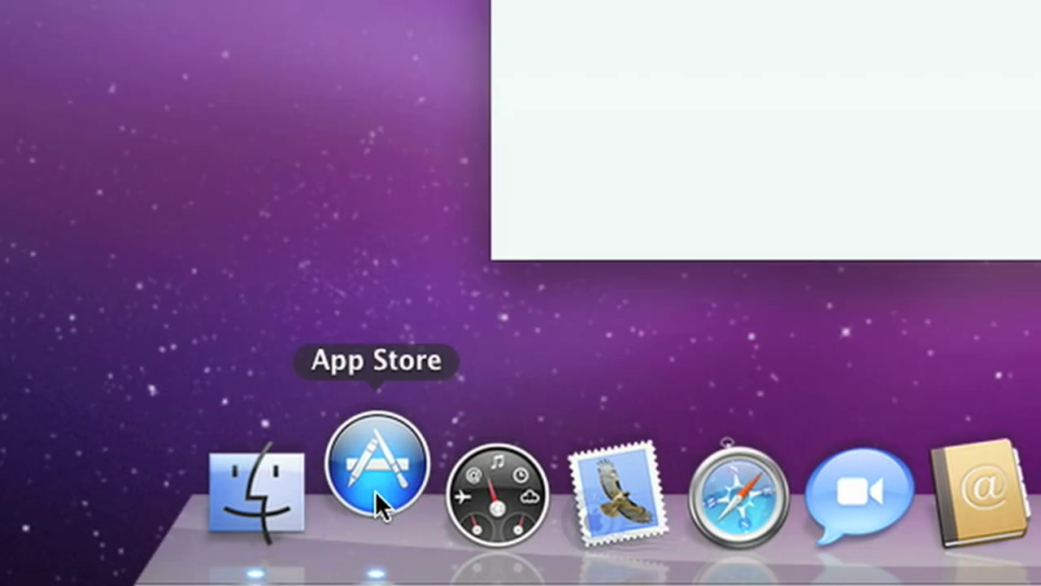